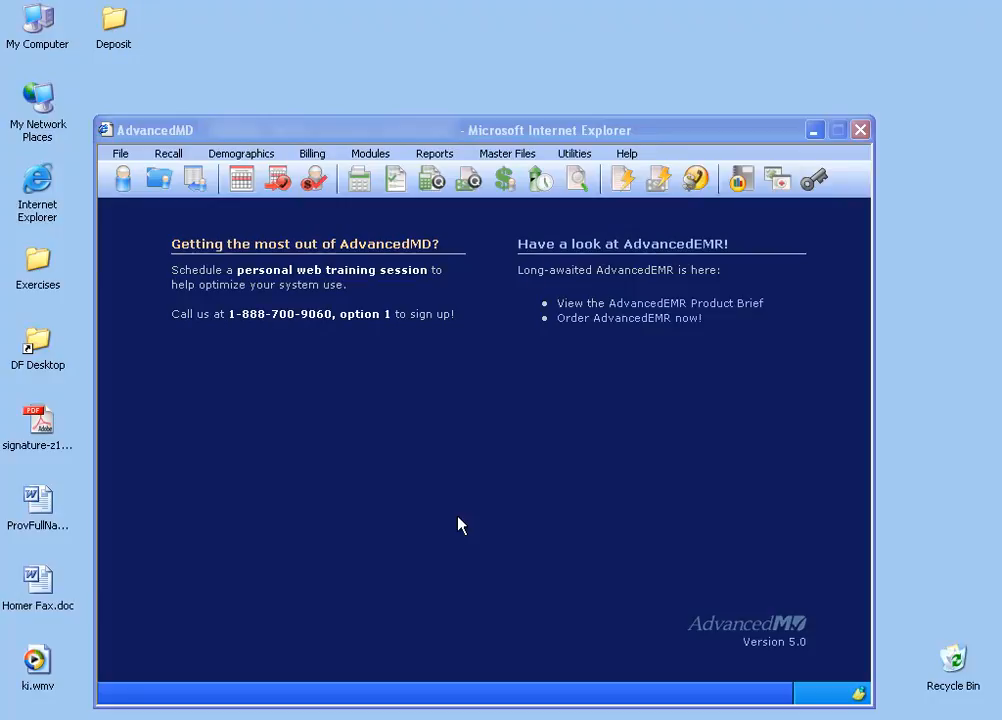
Start a default financial class with code BC and description BLUE CROSS BLUE SHIELD CAPITATED.
click(505, 154)
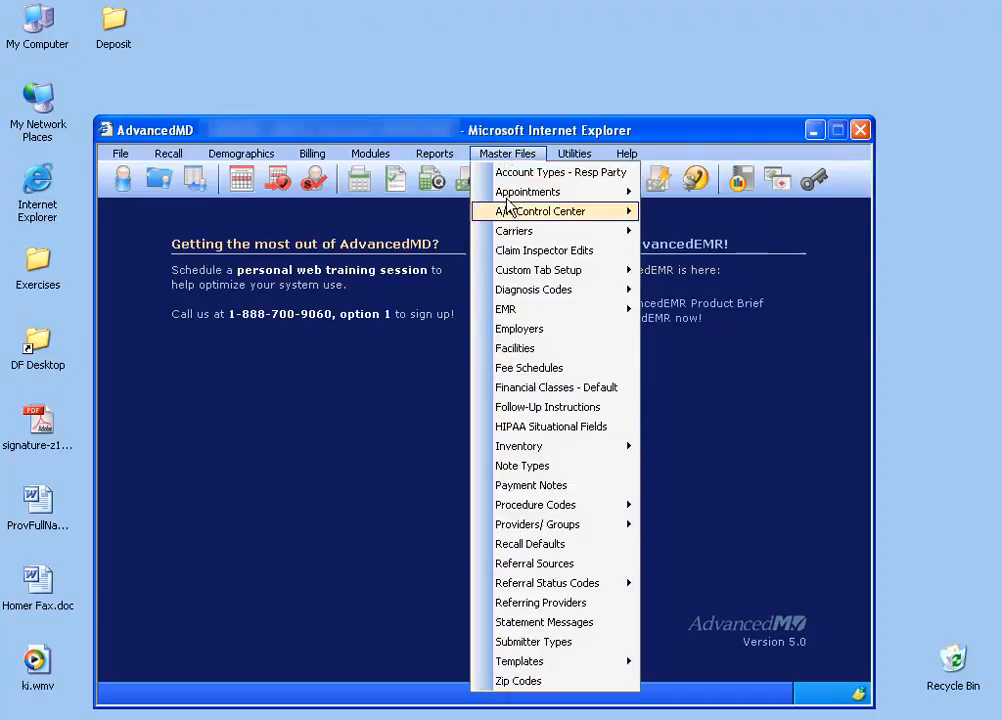
click(528, 389)
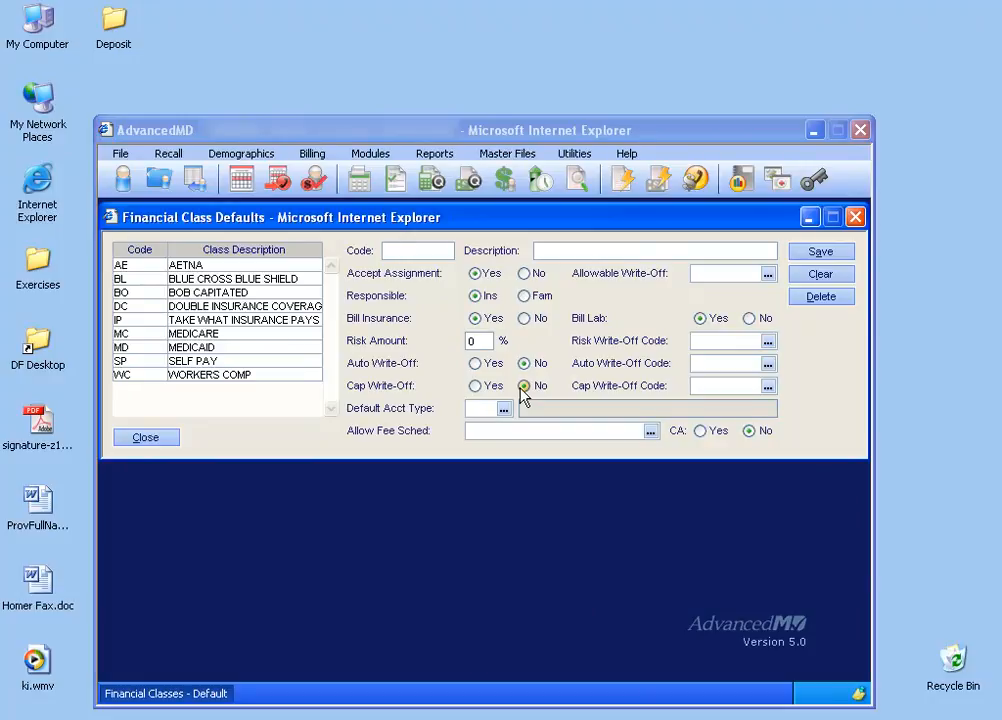
text(BC)
key(Tab)
text(BLUE CROSS BLUE SHI)
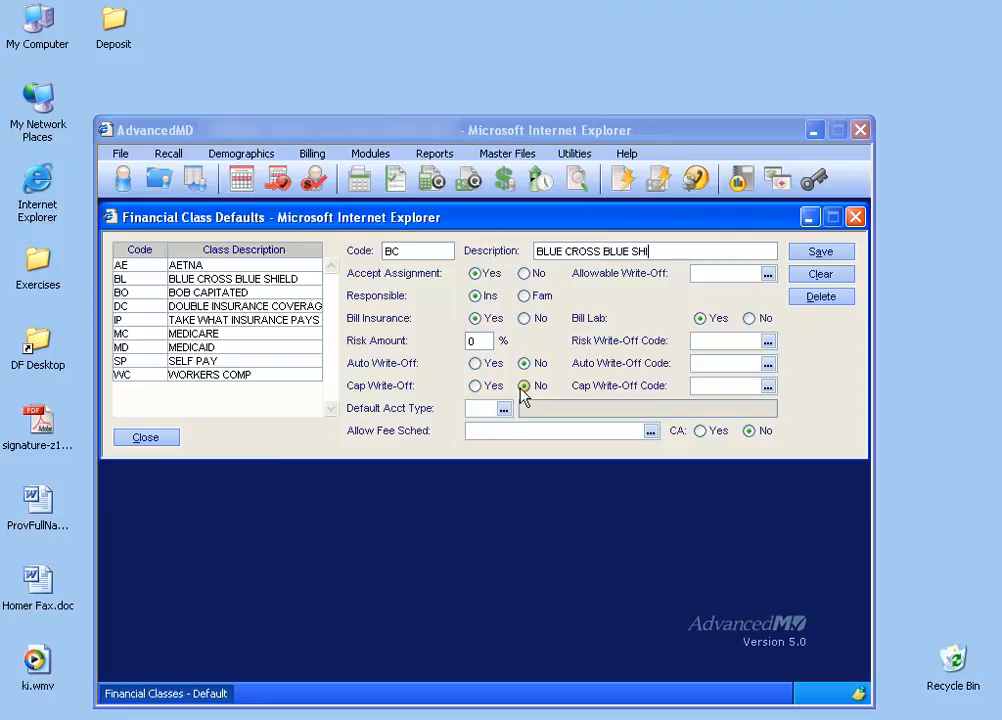
text(ELD CAPITATED)
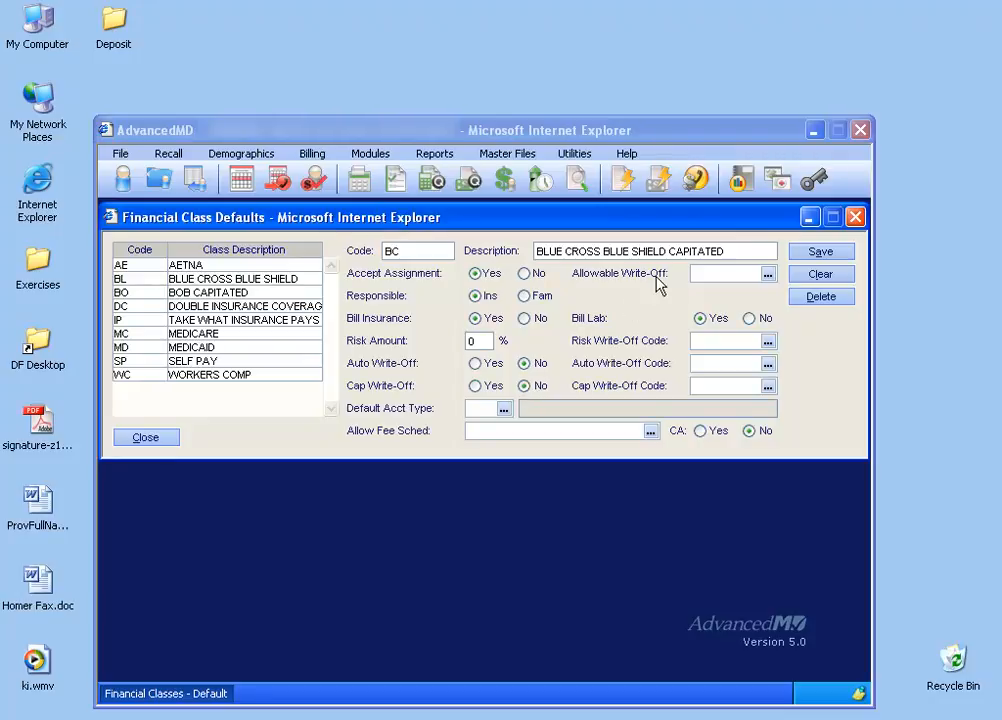
Set the class's allowable write-off to WOCAP and enable the cap write-off with code WOCAP.
click(767, 277)
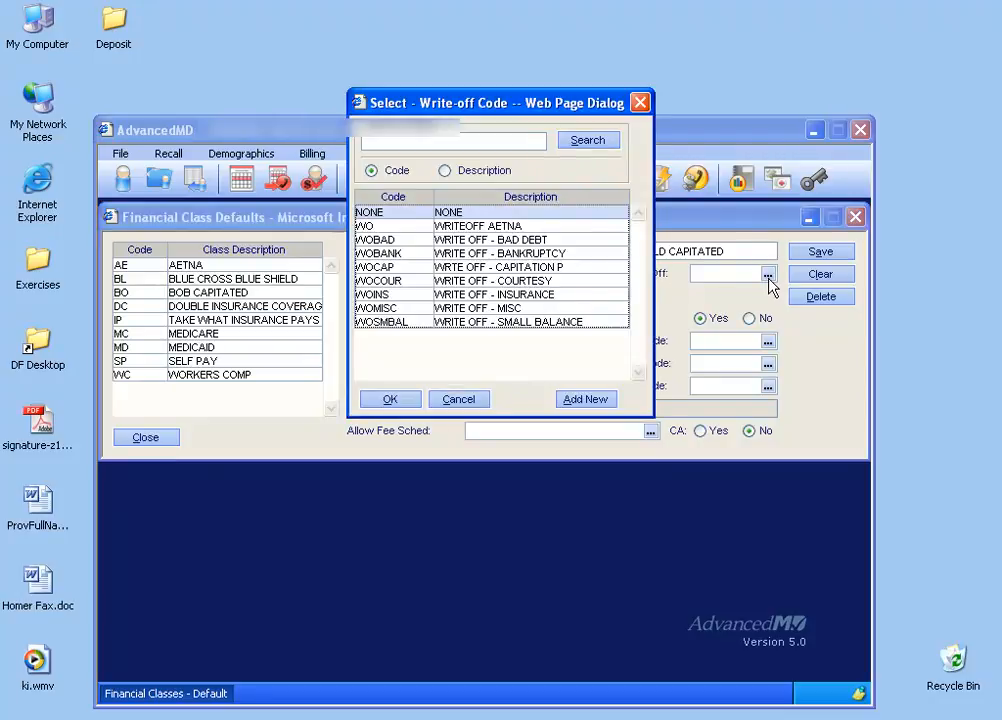
double_click(484, 267)
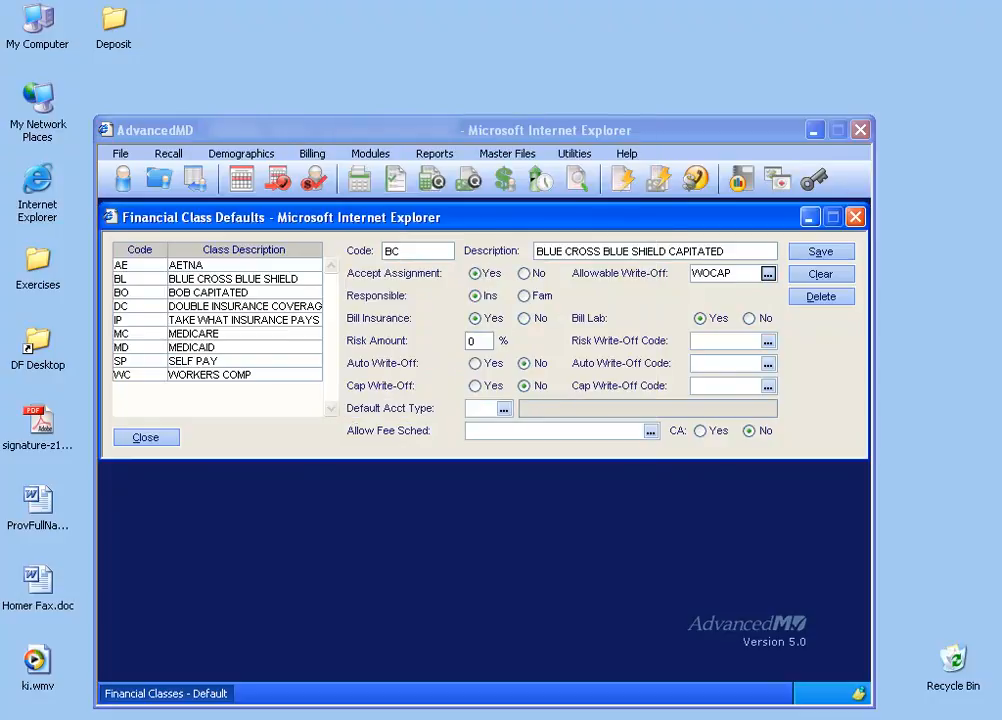
click(476, 388)
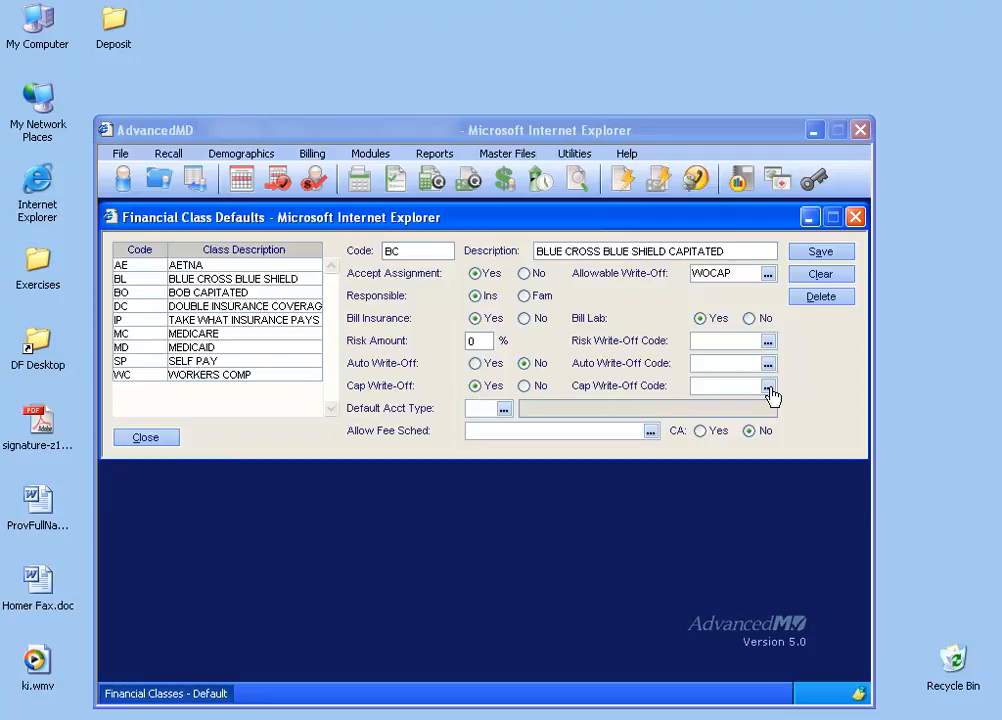
click(767, 386)
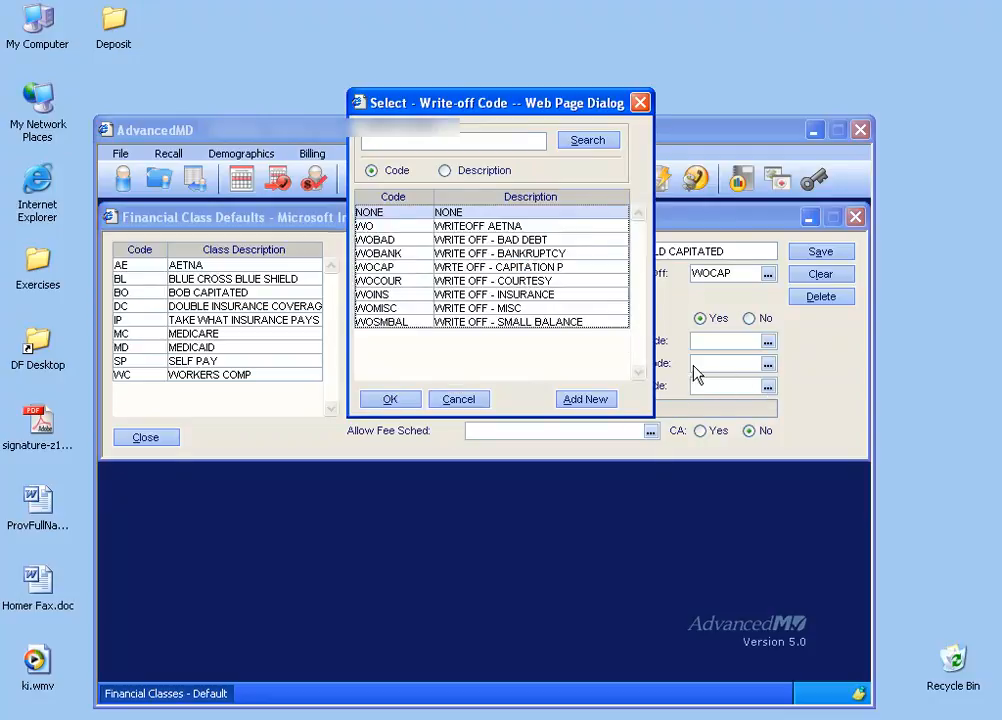
double_click(527, 268)
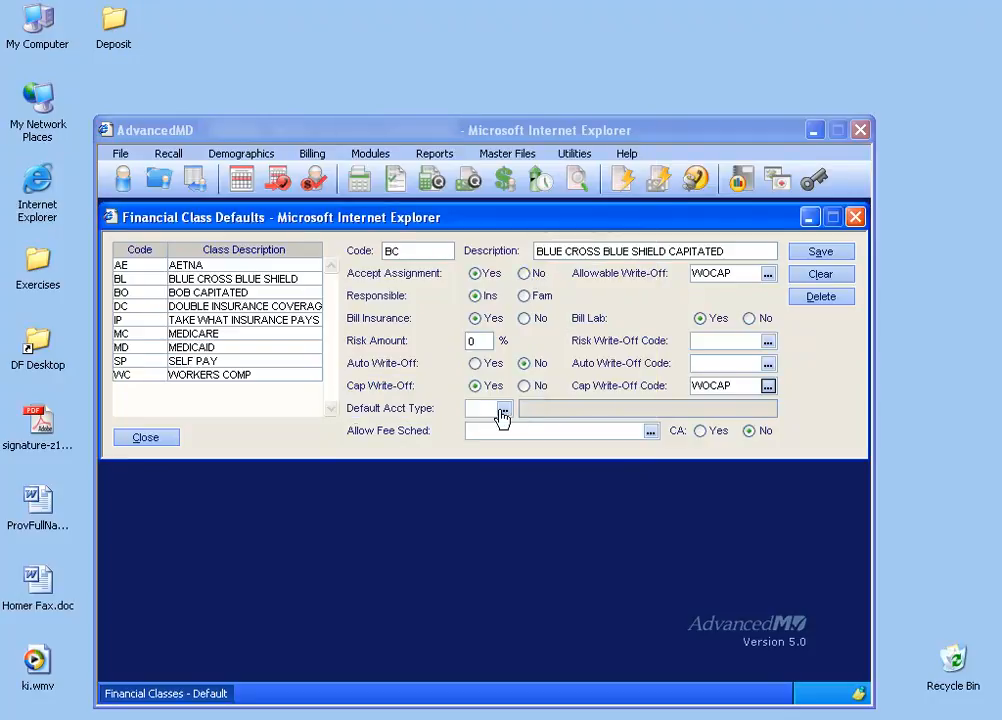
Set the default account type to TA (TYPICAL ACCOUNT), save the financial class and close the financial class defaults.
click(502, 411)
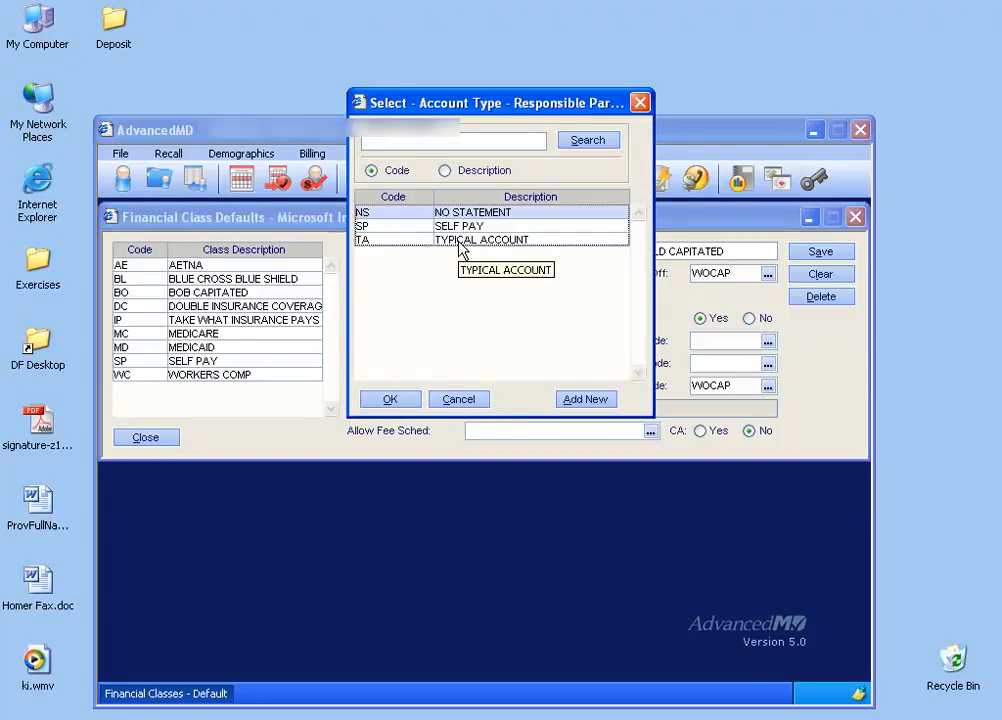
double_click(458, 242)
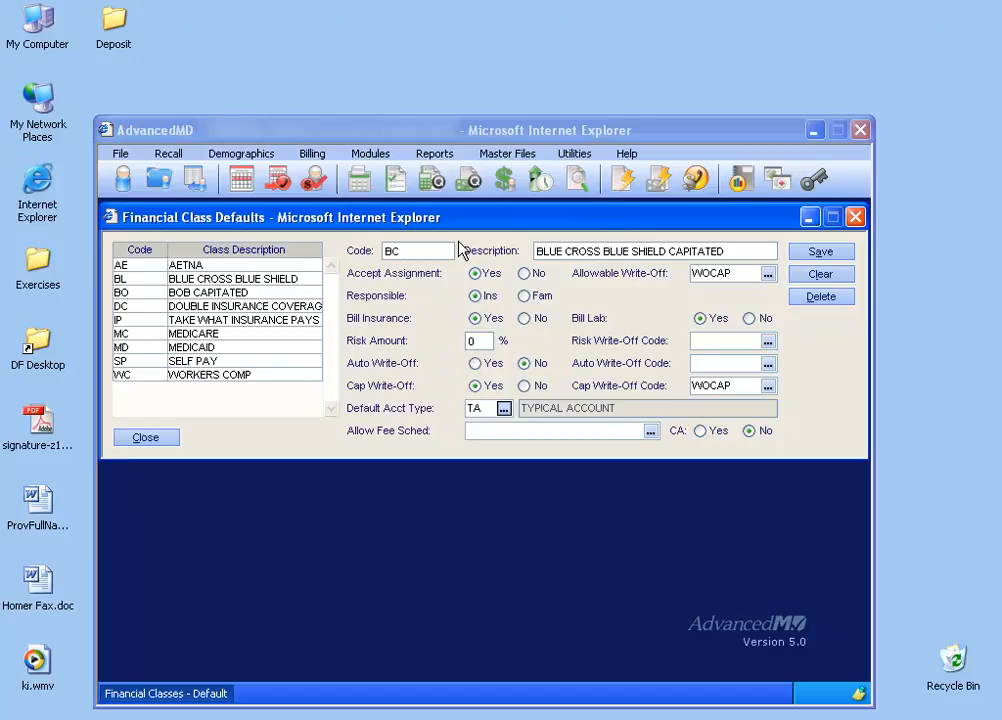
click(817, 253)
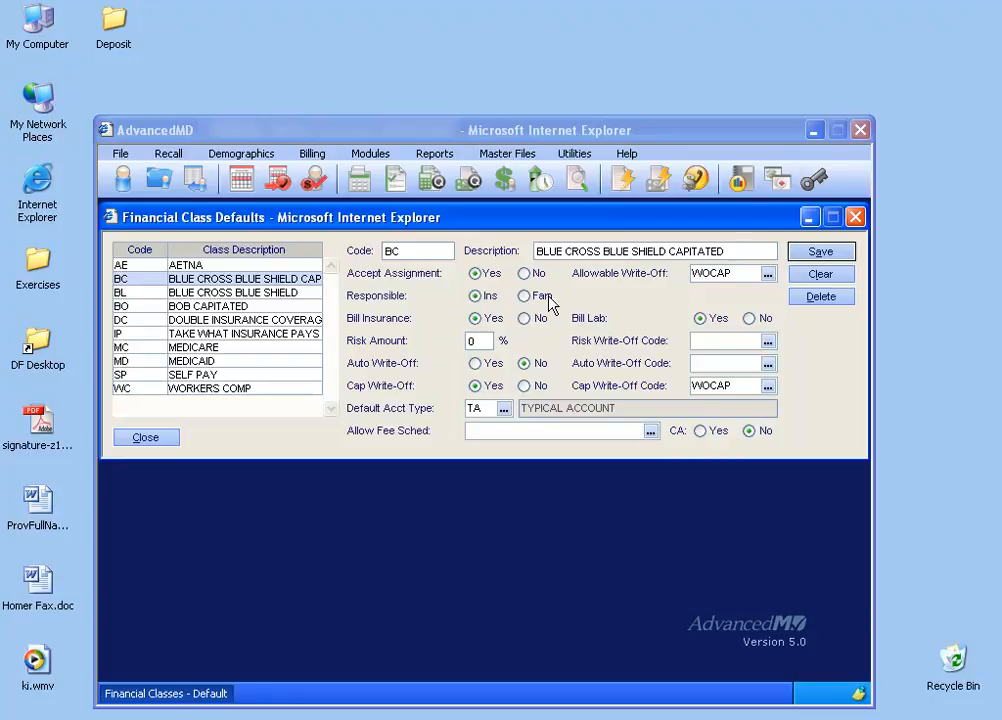
click(810, 276)
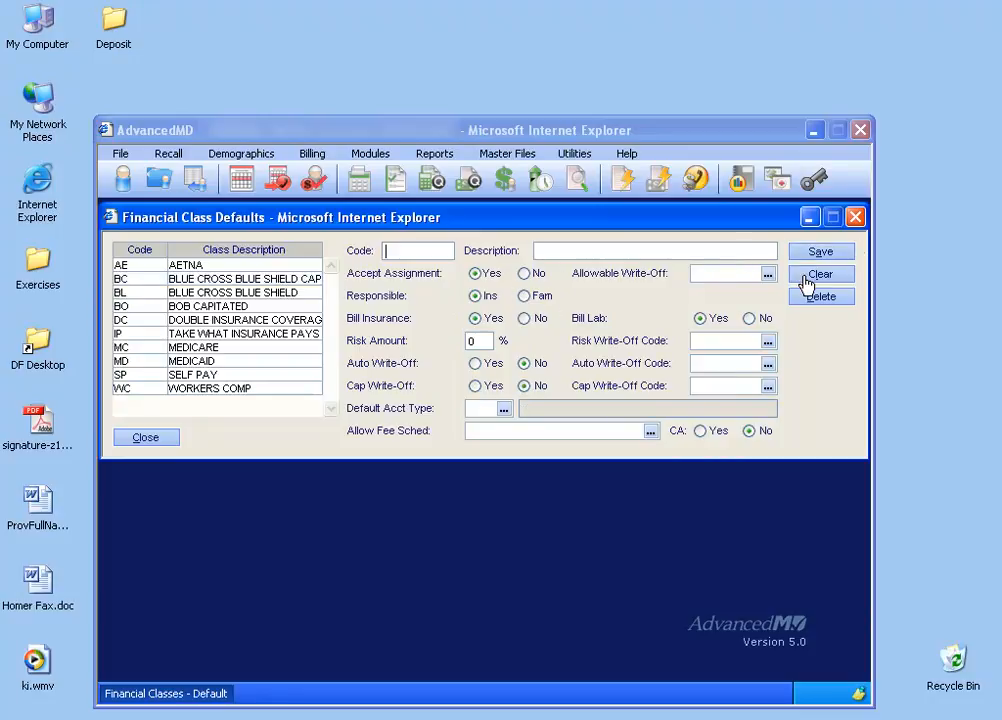
click(856, 218)
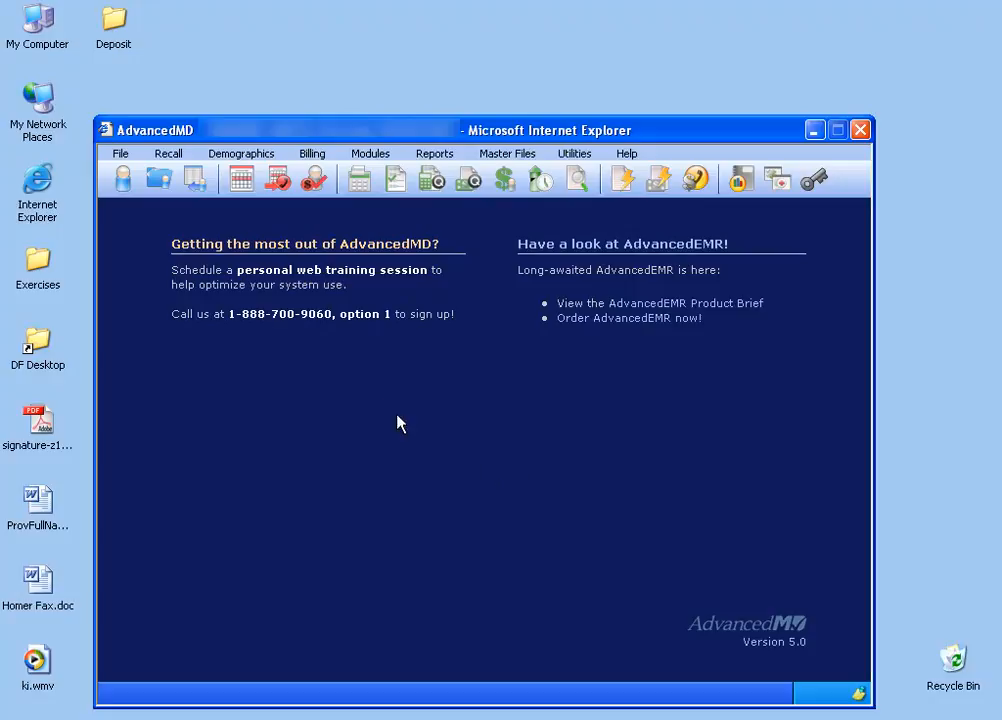
Start a new patient record with the patient's name, SELF as responsible party and the street address.
click(123, 180)
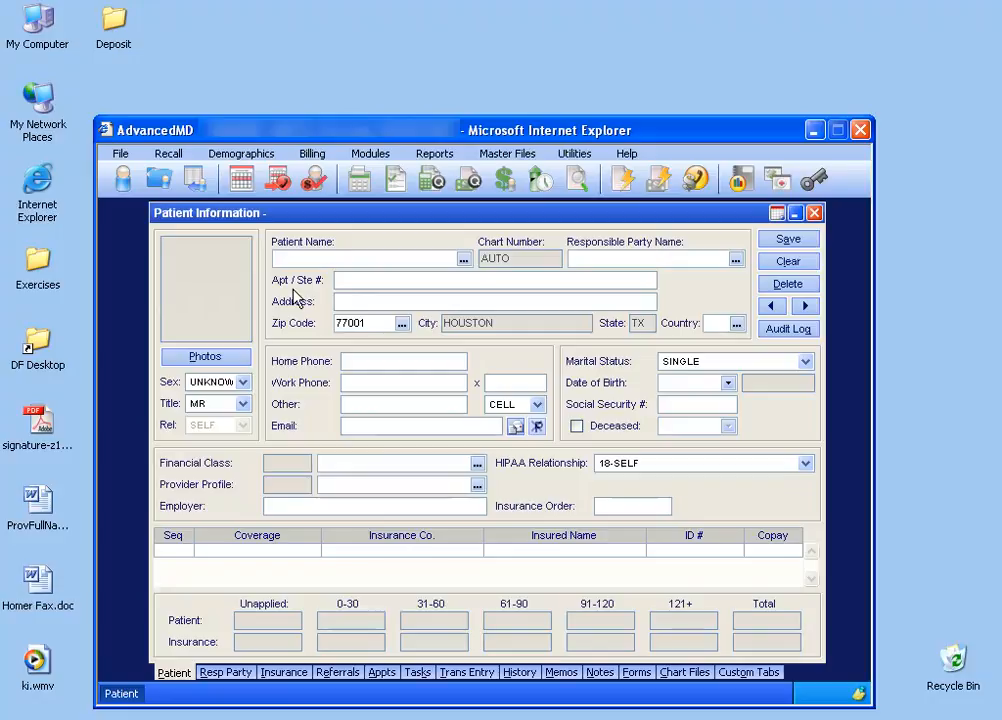
text(CAPT,BCBS)
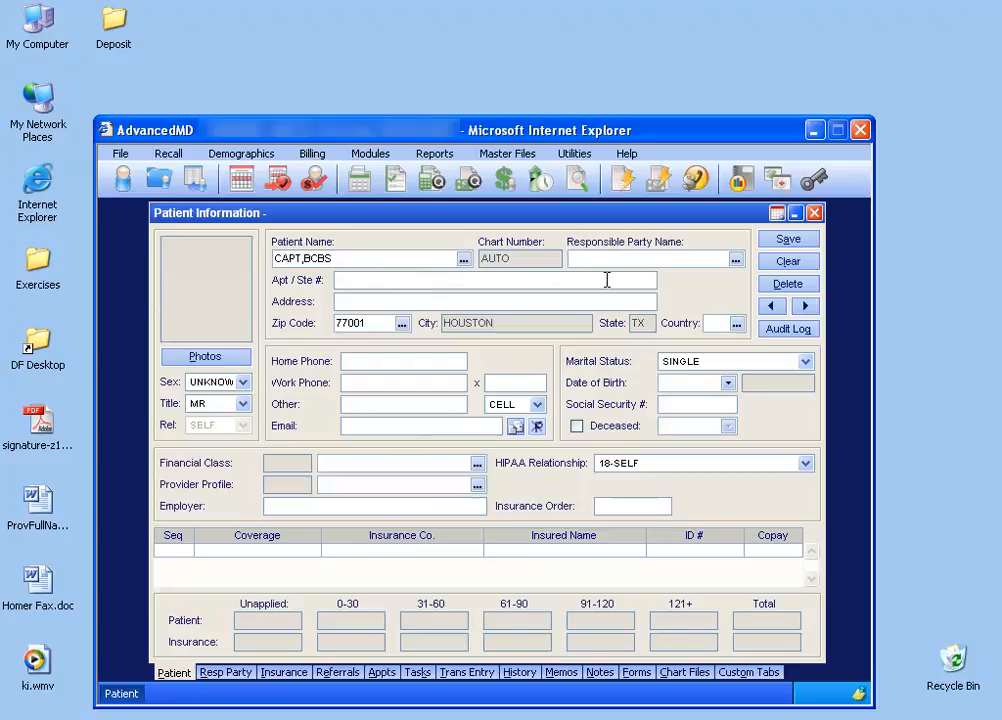
key(Tab)
text(SELF)
click(398, 301)
text(1234)
key(Tab)
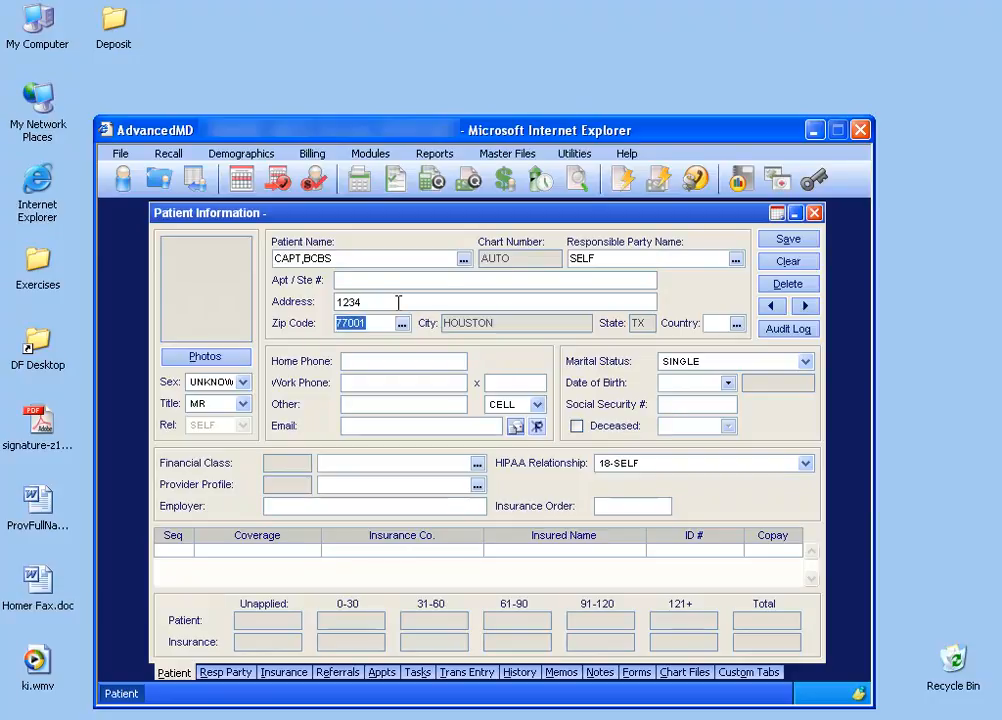
Enter the patient's date of birth and social security number.
click(727, 383)
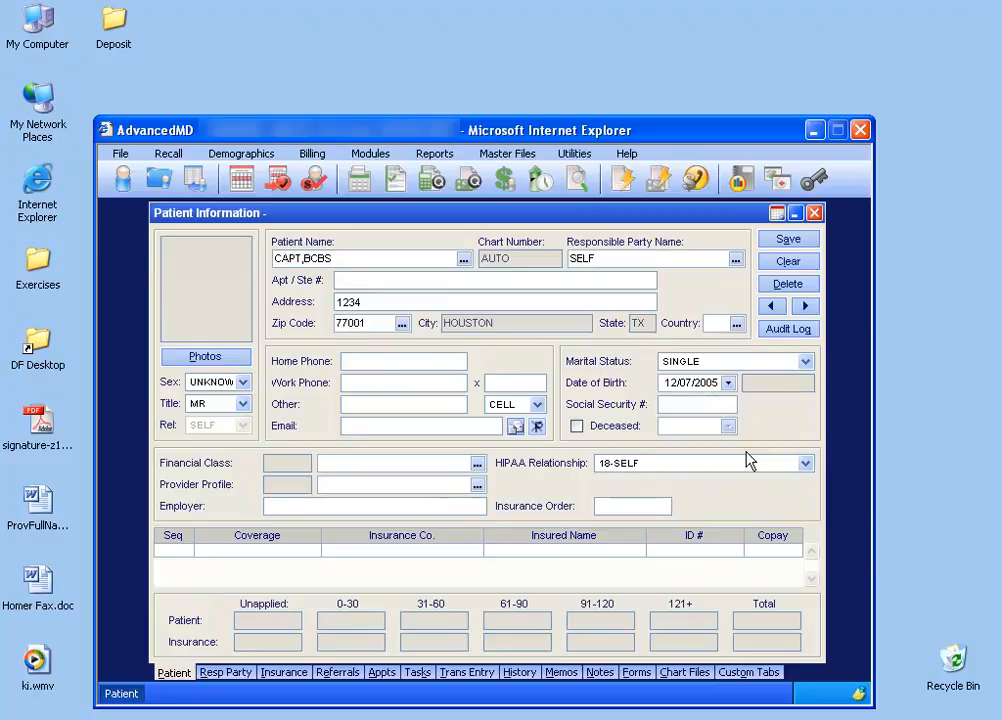
click(711, 405)
text(000-00-00)
text(00)
key(Tab)
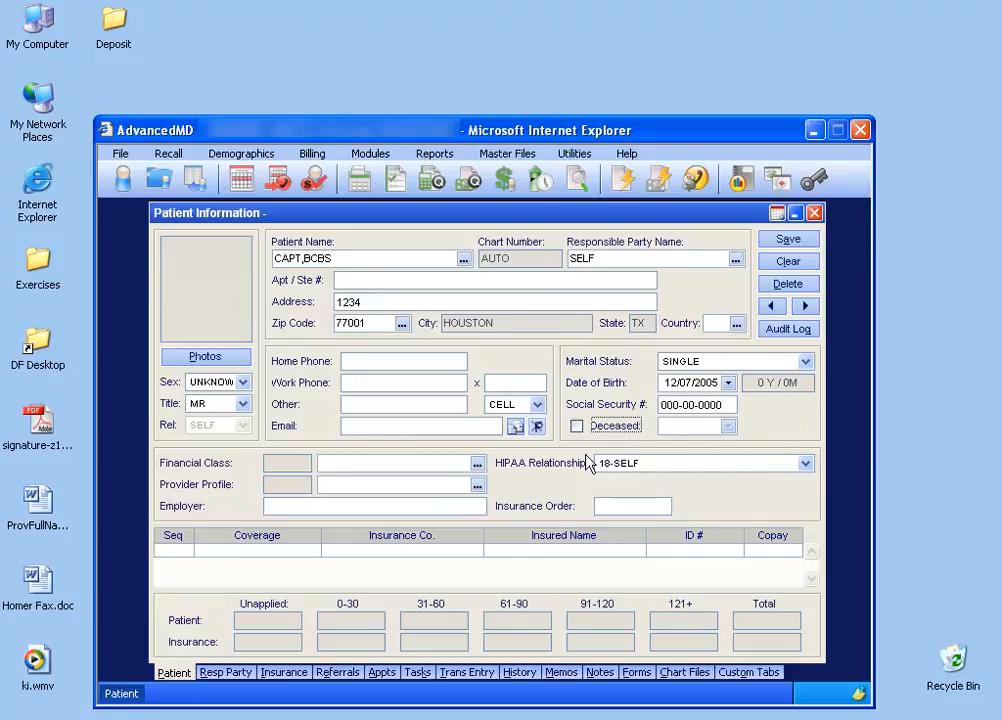
Assign the BC BLUE CROSS BLUE SHIELD CAPITATED financial class and the DAMI provider profile, and save the patient.
click(477, 463)
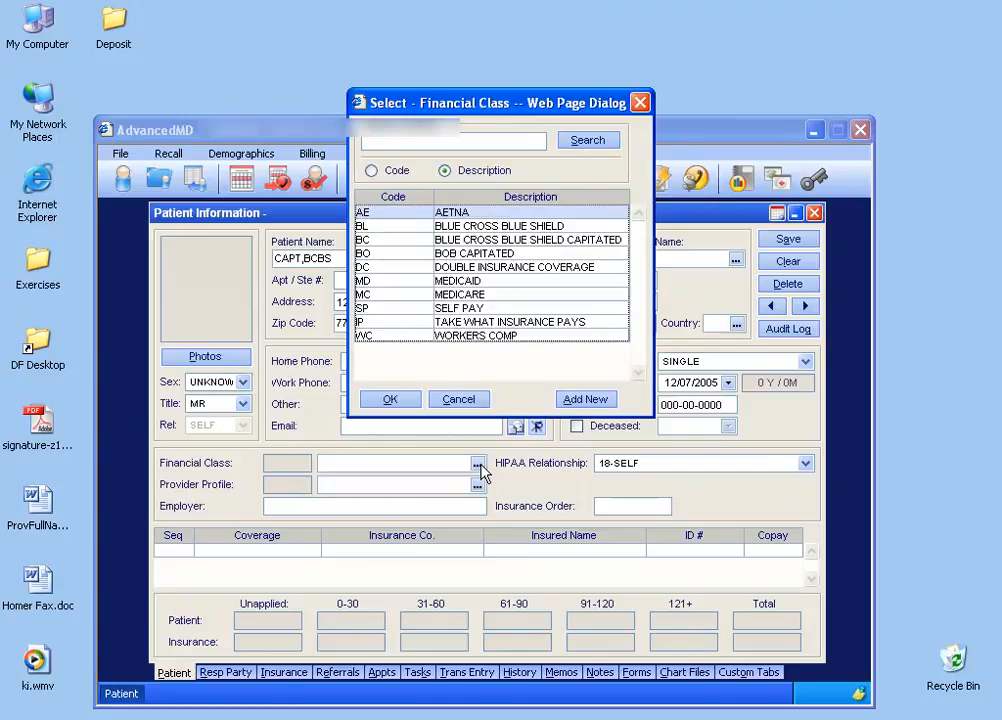
double_click(530, 248)
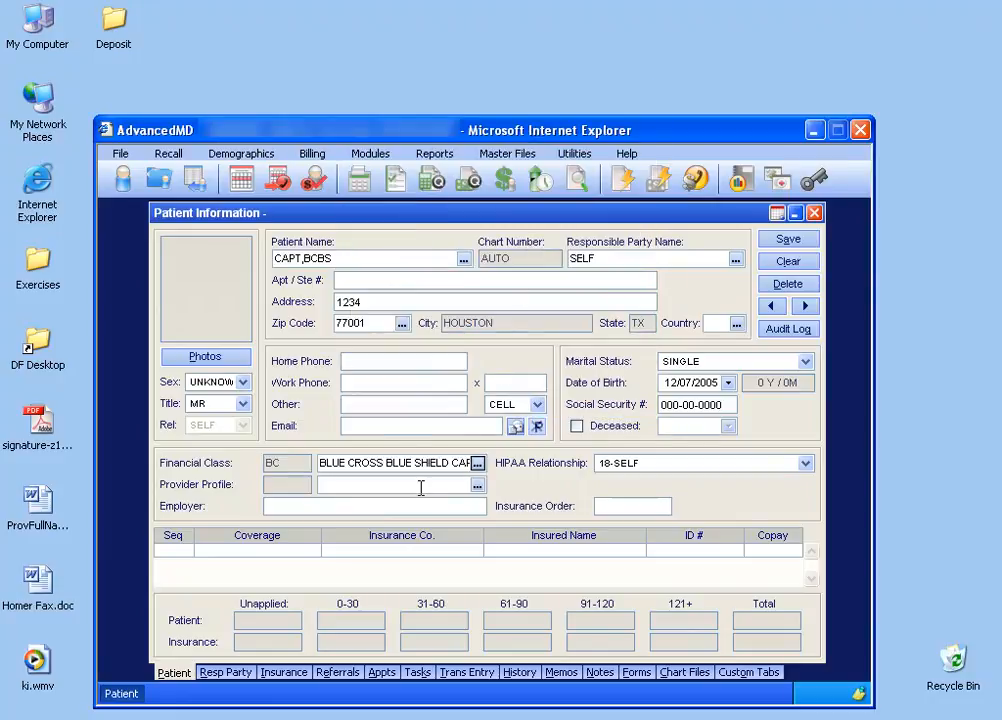
click(477, 485)
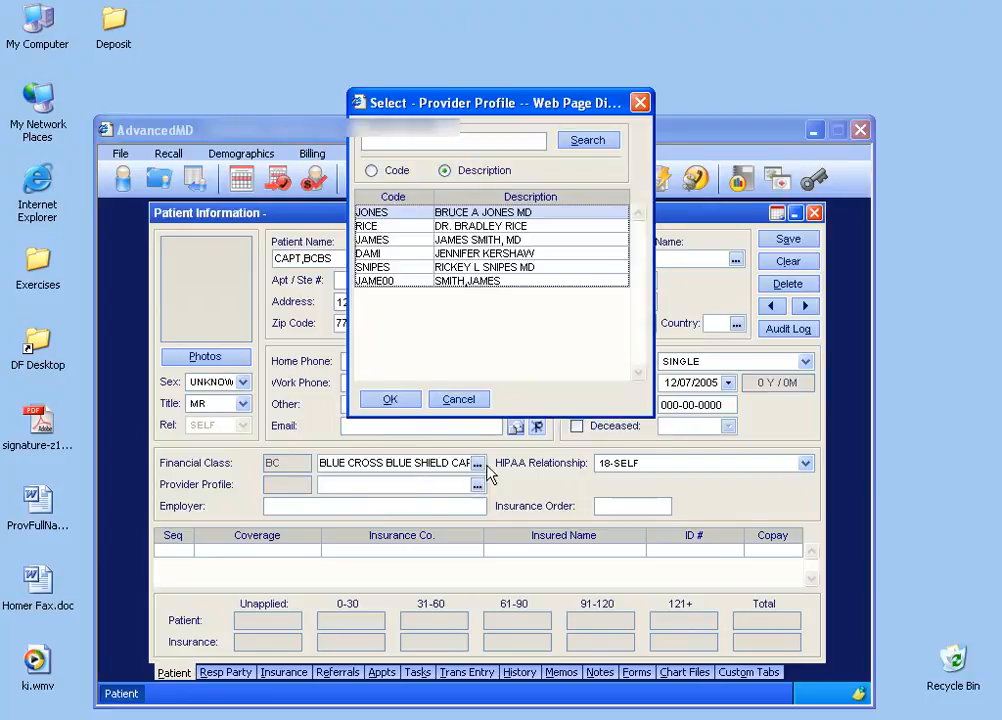
double_click(512, 252)
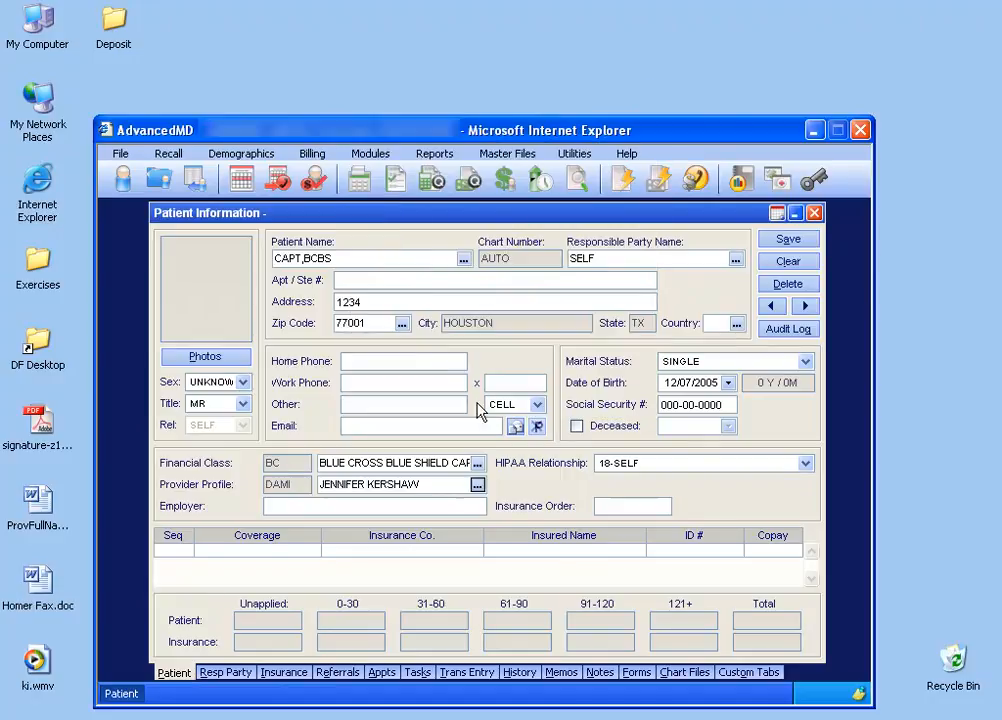
click(788, 240)
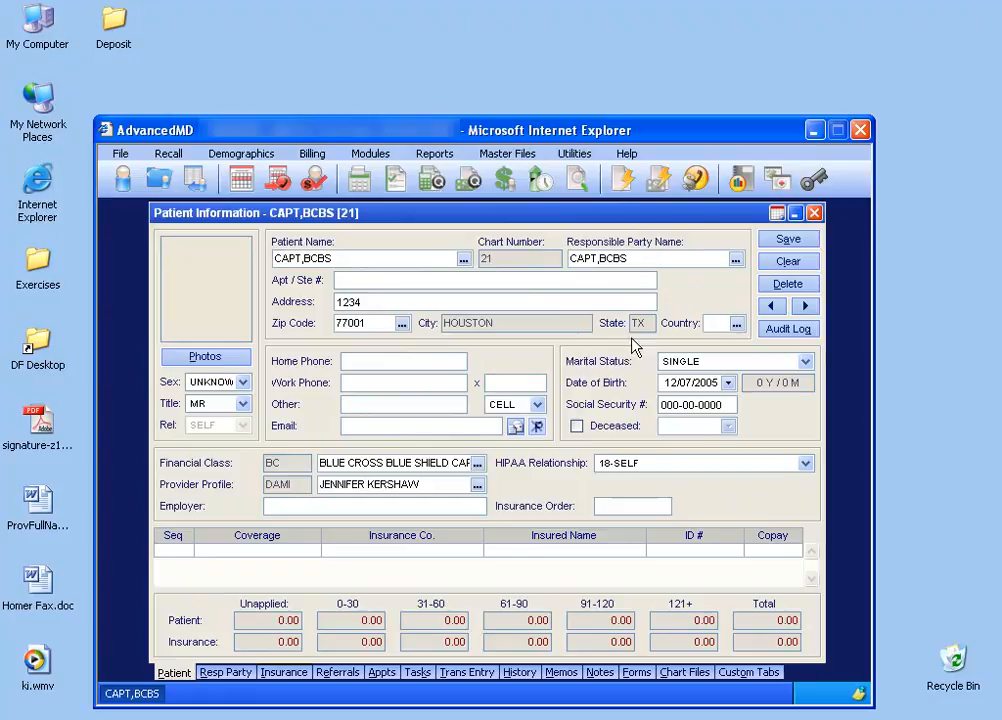
Open the carrier lookup in the patient's insurance information.
click(288, 674)
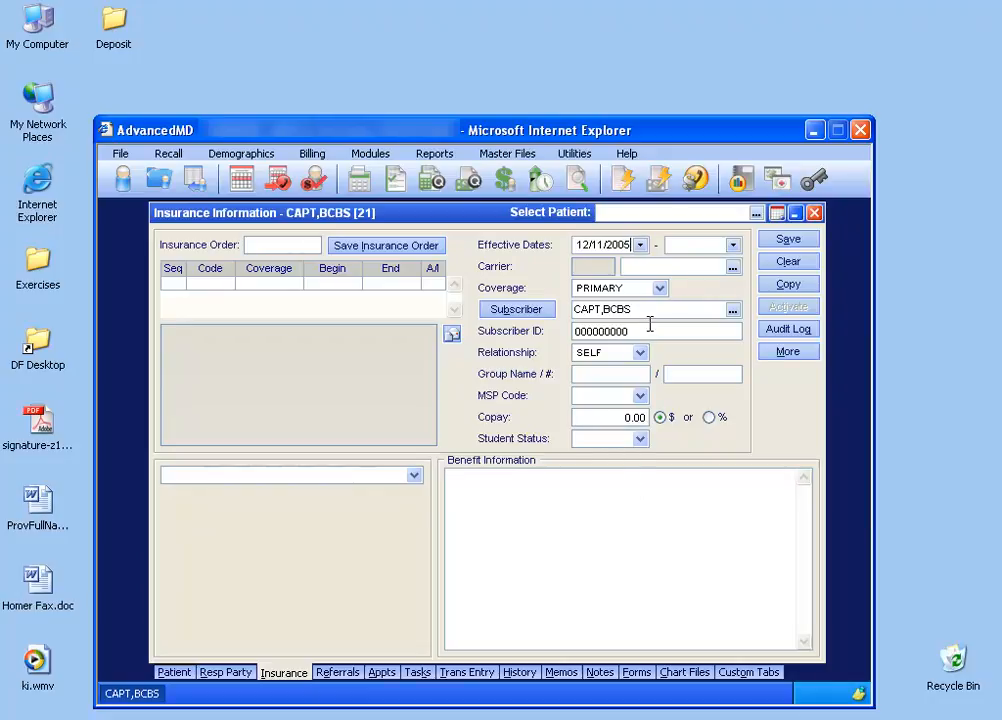
click(735, 270)
click(766, 411)
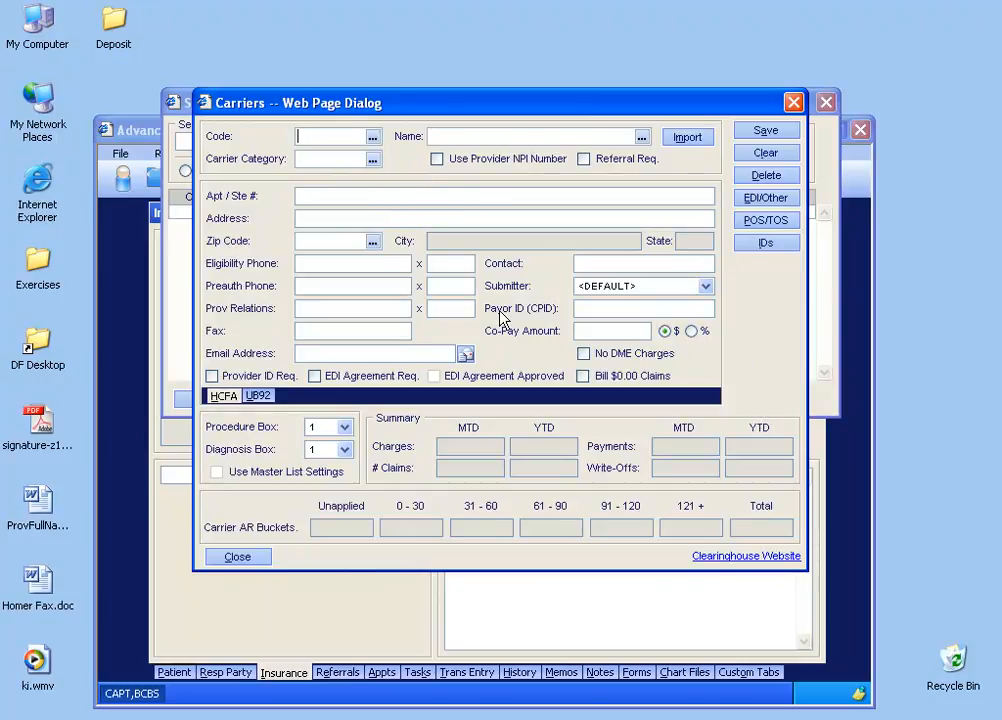
click(790, 102)
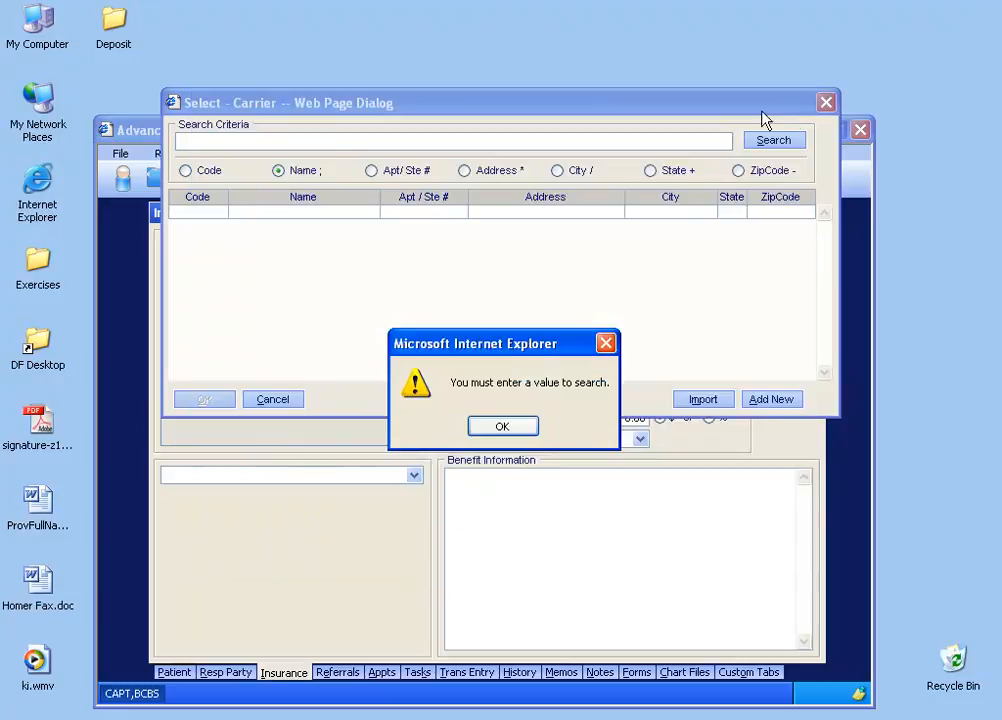
click(502, 426)
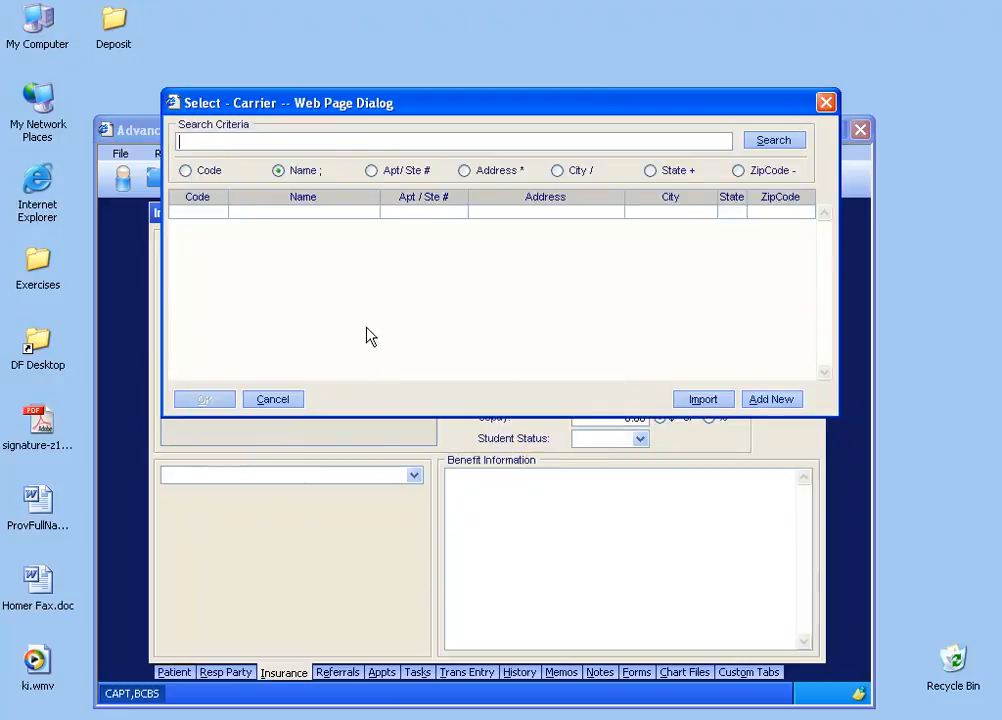
Search carriers by name for C, choose CROSS,BLUE CAPITATED as the patient's primary carrier and save the insurance.
click(257, 142)
text(c)
click(762, 141)
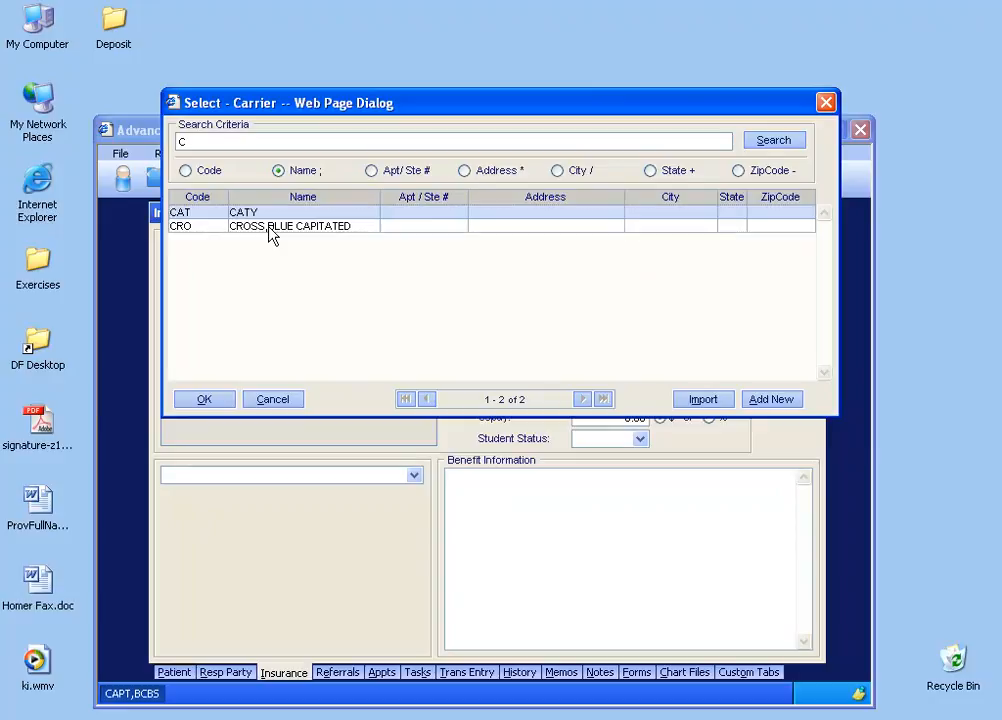
double_click(272, 227)
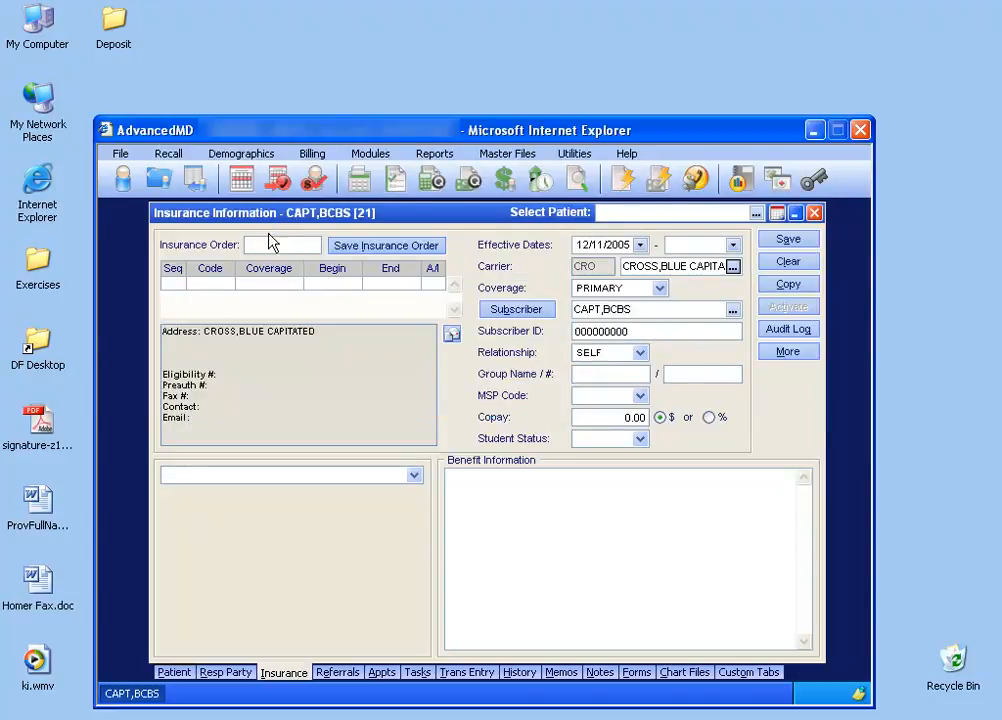
click(786, 240)
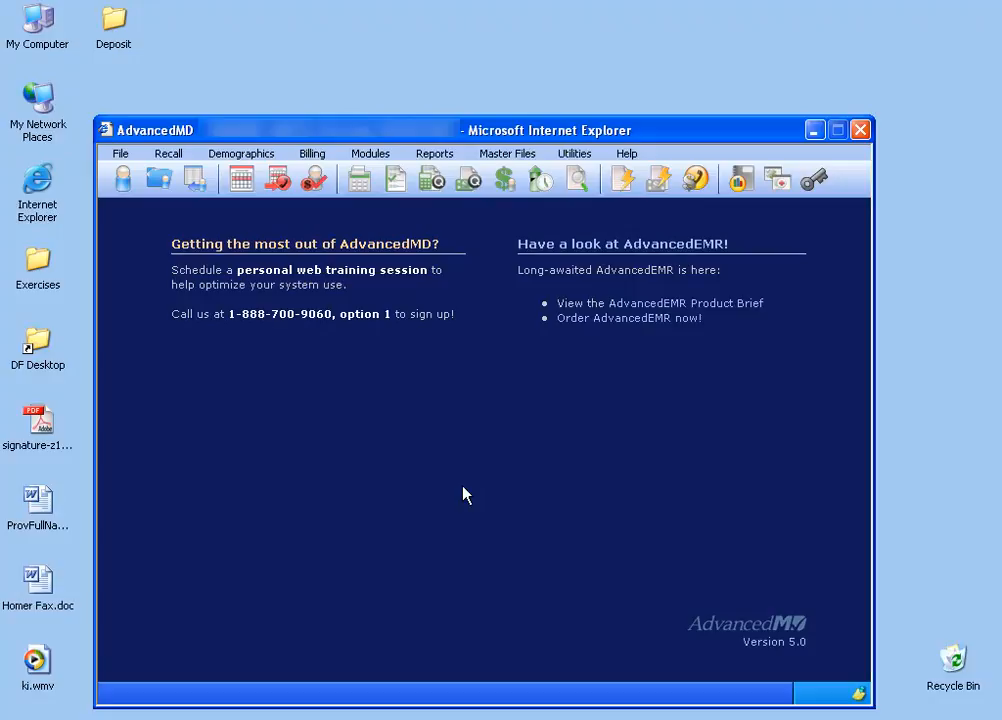
Reopen the newly created Blue Cross capitated patient's record and start a charge entry for that patient.
click(123, 177)
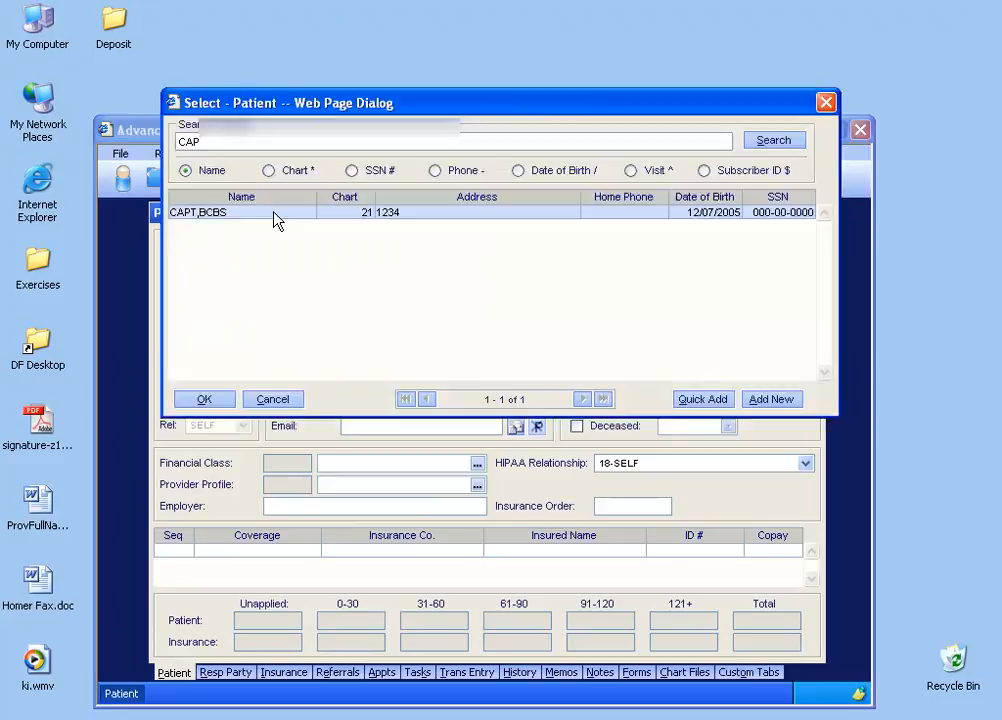
double_click(276, 213)
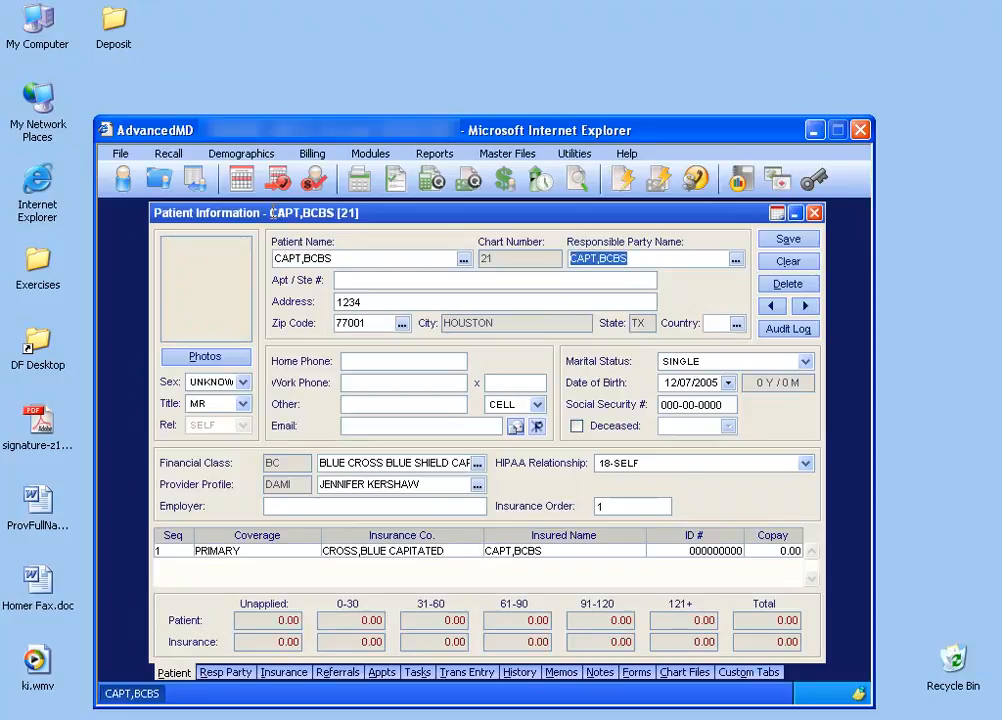
click(465, 674)
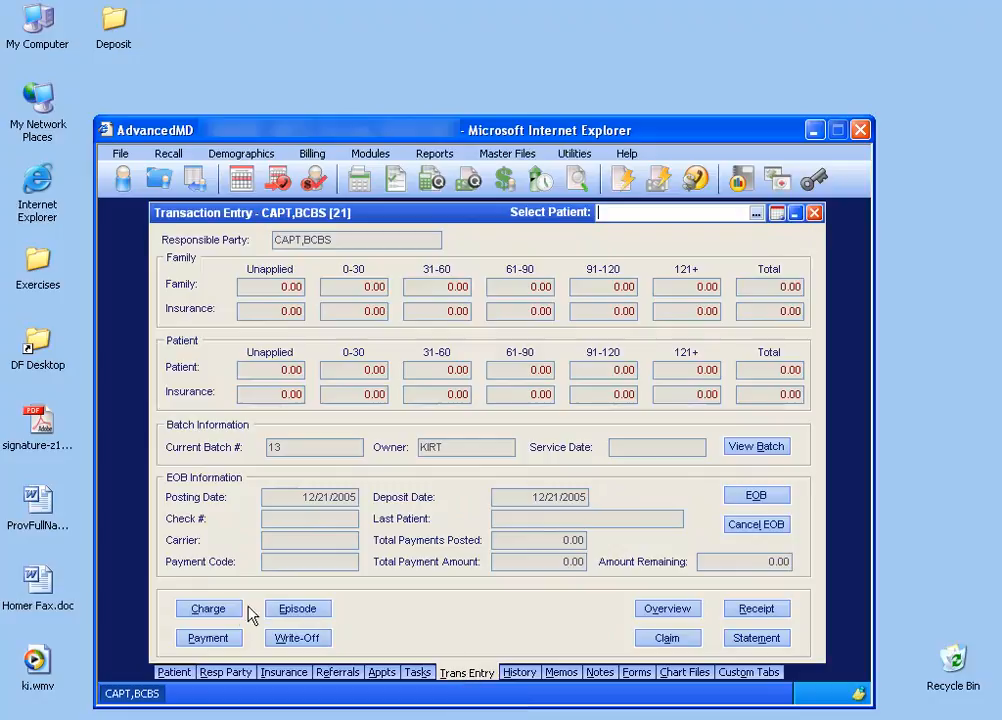
click(210, 609)
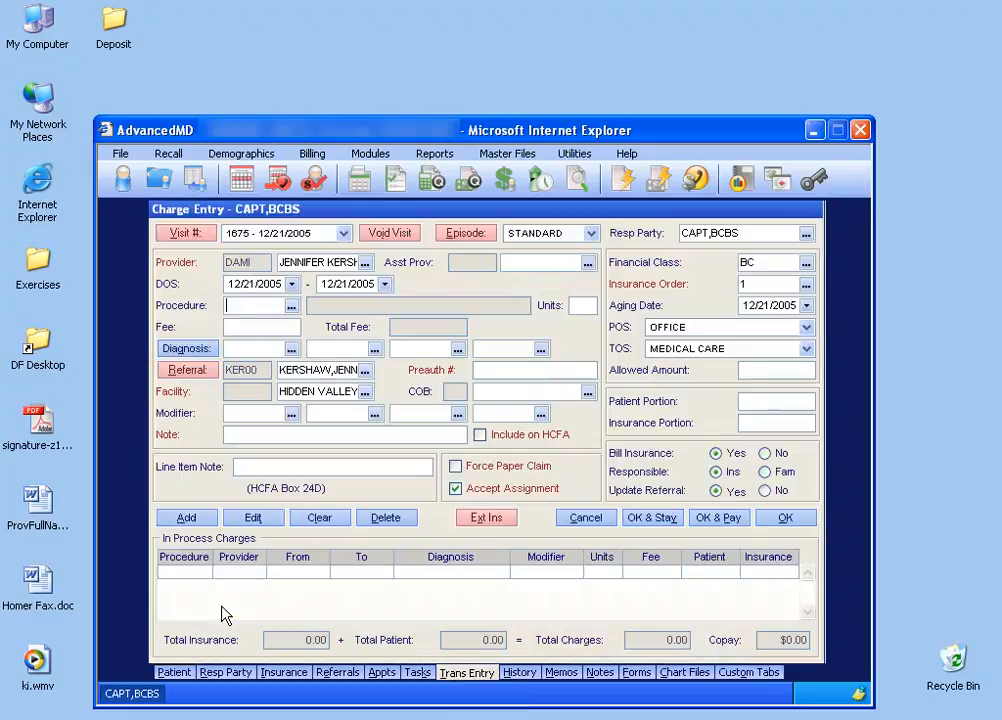
Set the charge's dates of service to 11/01/2005 through 11/30/2005.
click(291, 288)
click(298, 305)
click(280, 449)
click(287, 340)
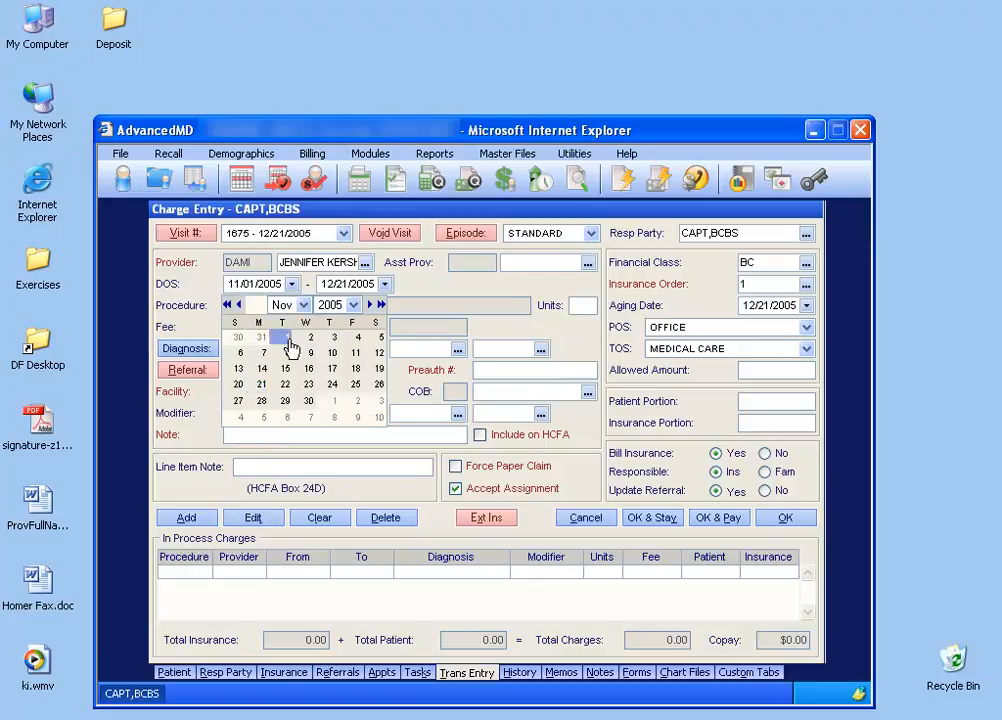
click(385, 287)
click(401, 400)
Start a new procedure code from the charge's procedure lookup, search for CA and load the existing CAP capitation plan code to review its setup.
click(272, 308)
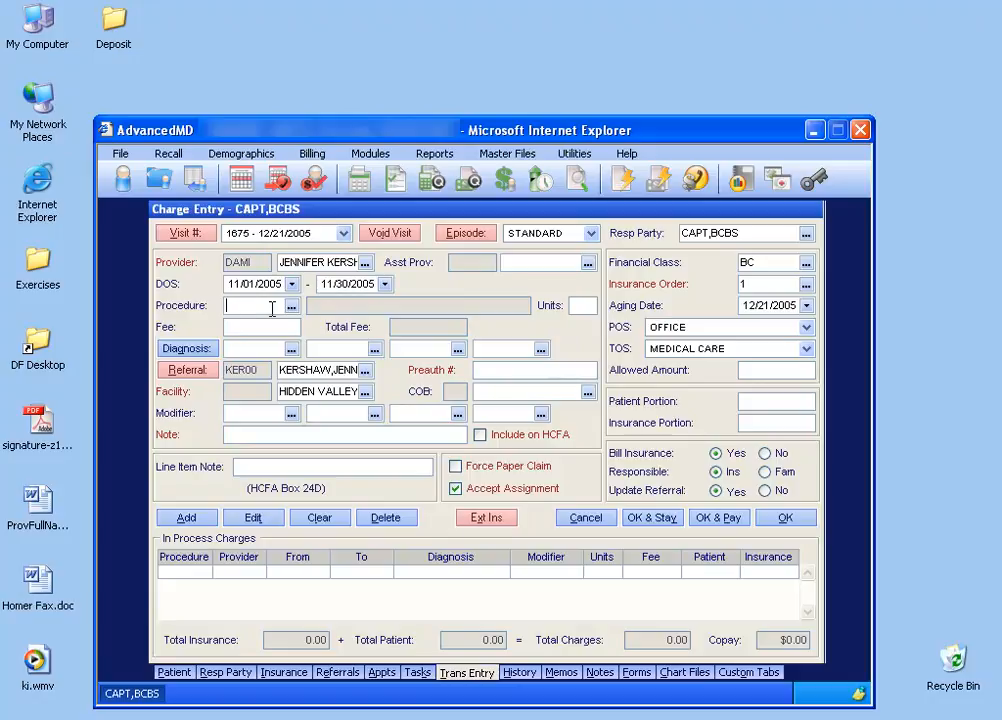
click(291, 306)
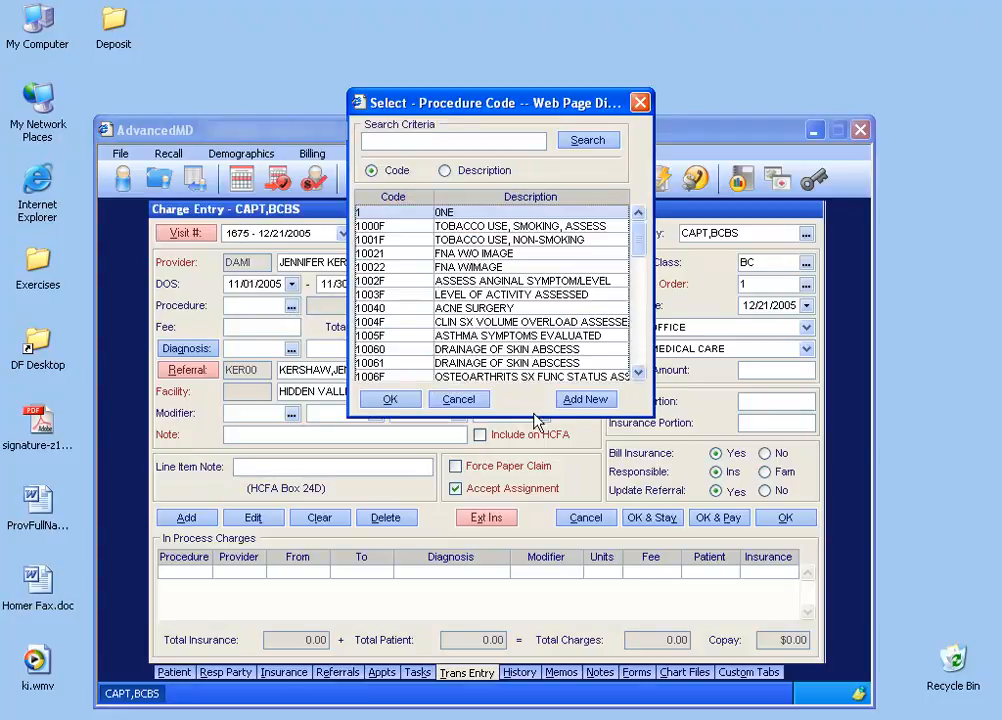
click(585, 399)
text(CA)
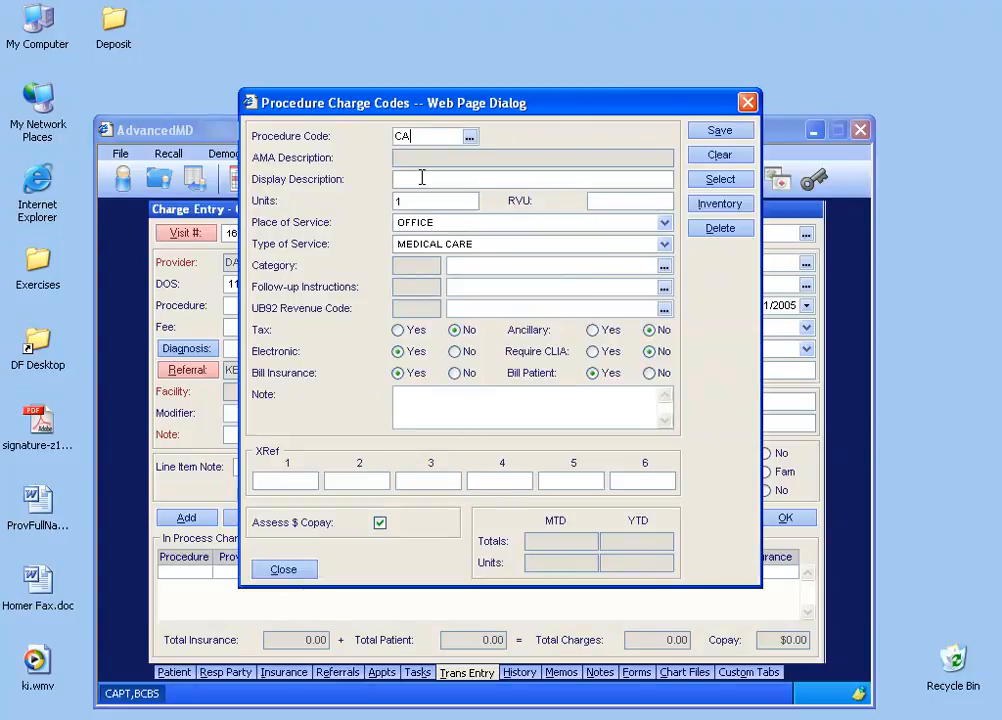
click(437, 177)
click(469, 136)
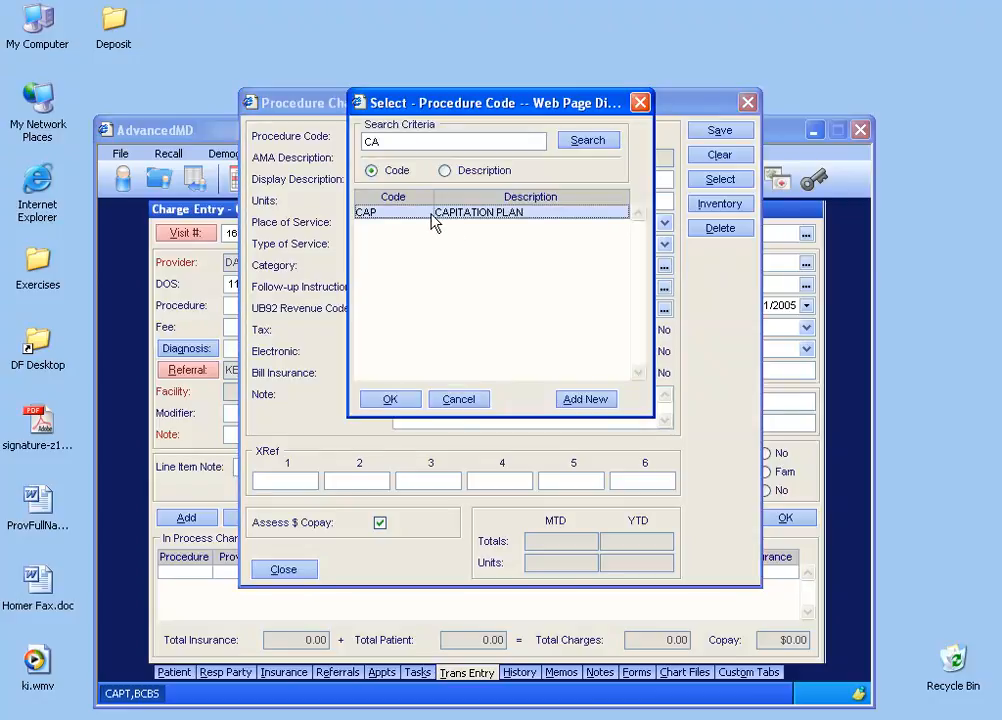
double_click(433, 212)
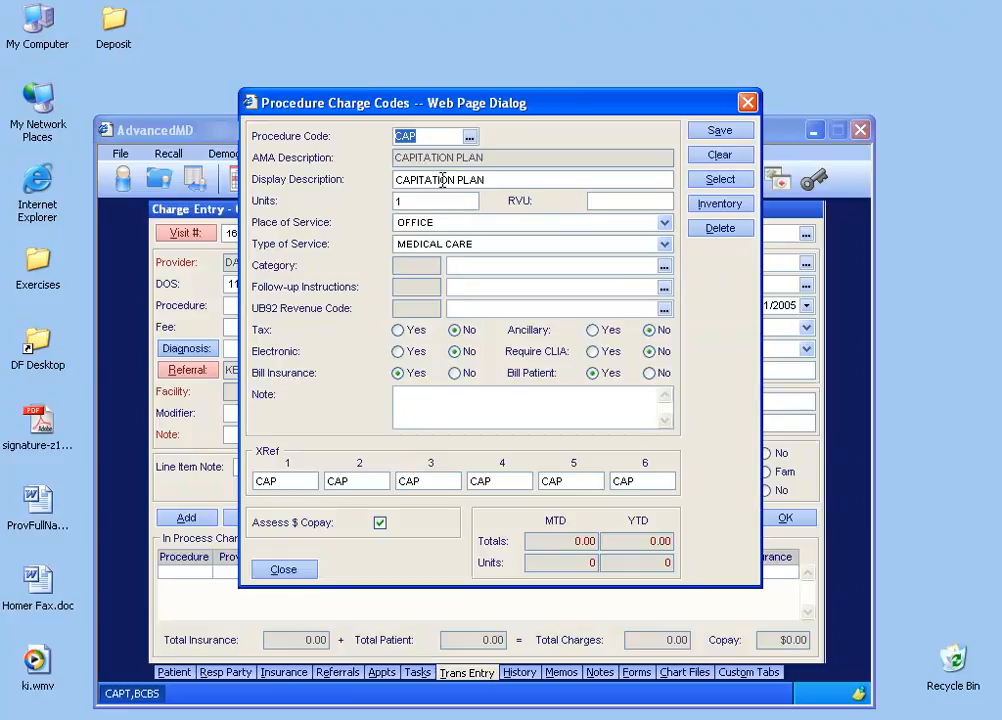
Search the procedure codes for C and choose CAP, CAPITATION PLAN, as the charge's procedure.
click(720, 179)
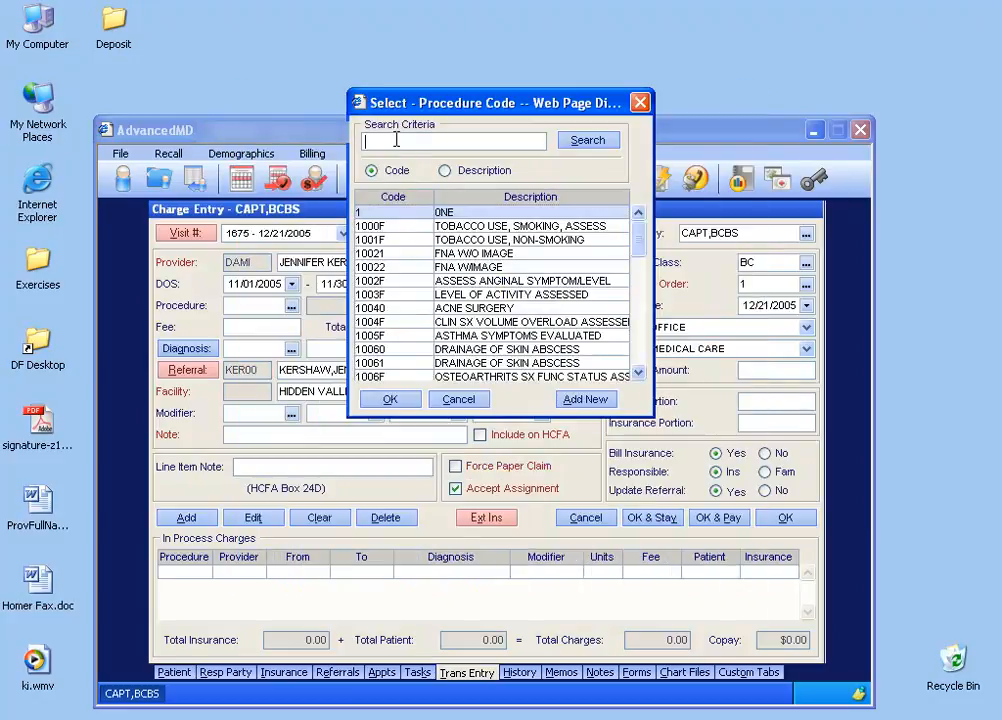
text(C)
click(587, 140)
click(391, 212)
double_click(391, 213)
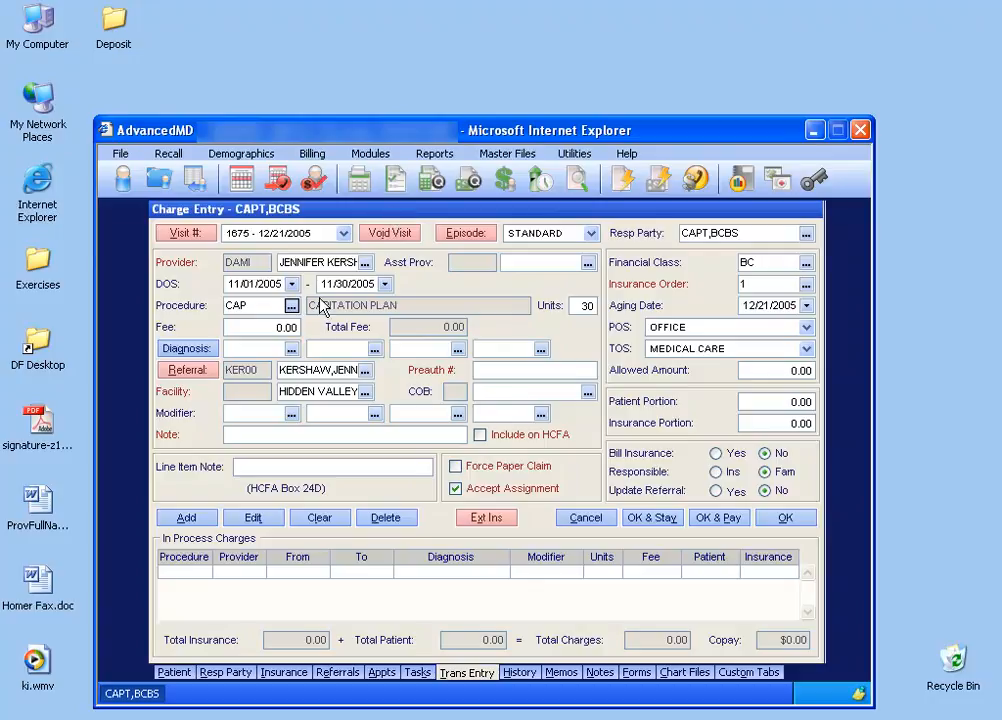
Set the capitation charge's fee to 3000 and its units to 1.
click(284, 327)
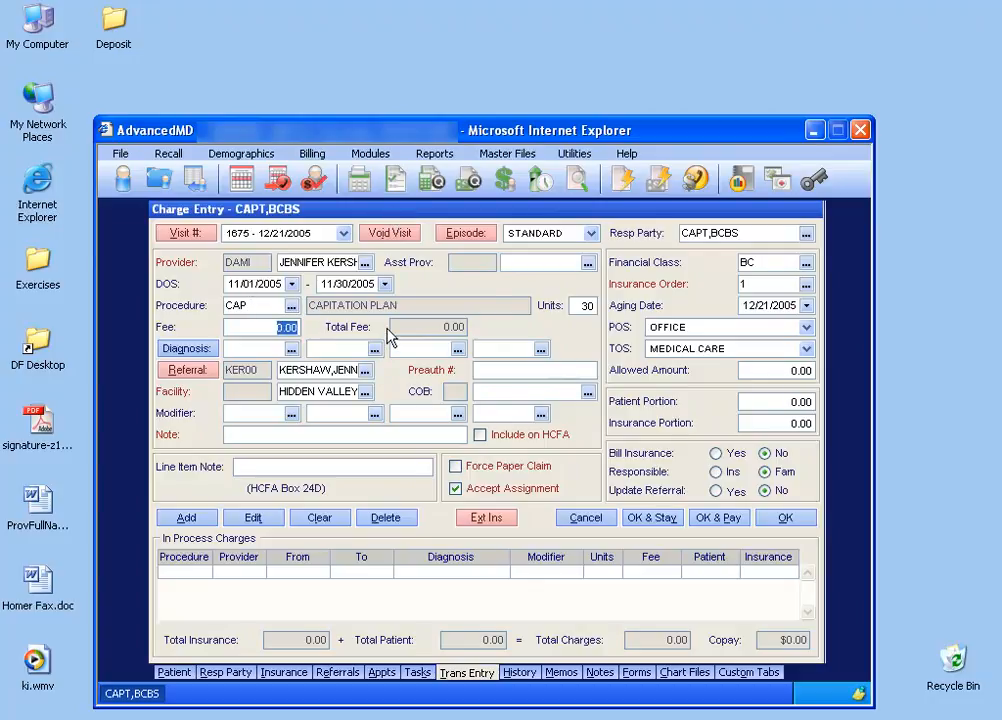
text(3000)
key(Tab)
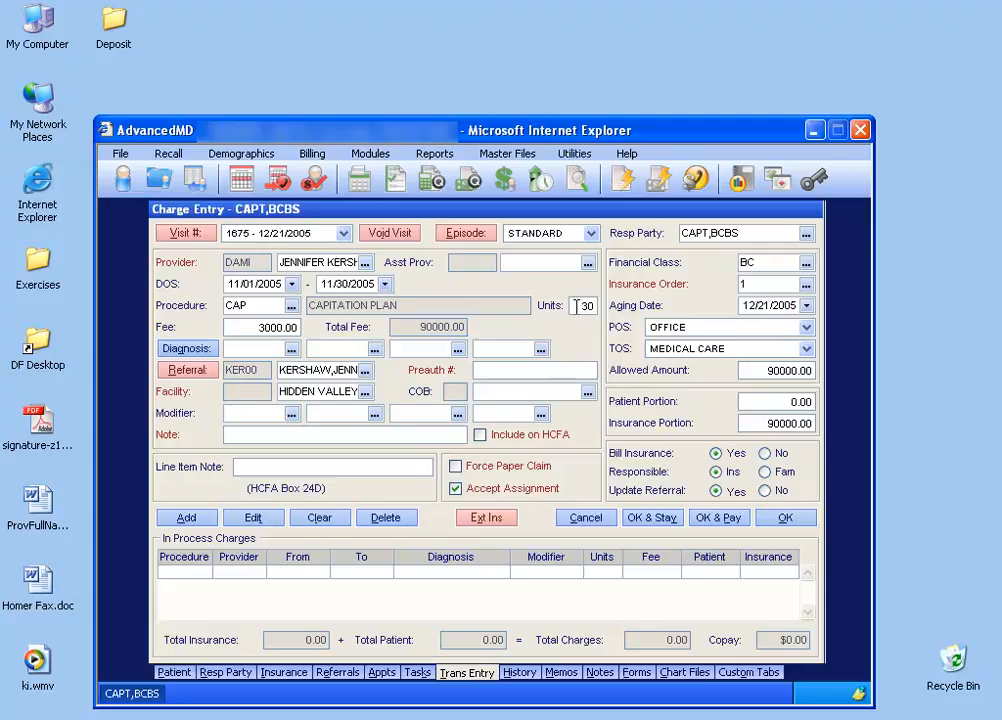
drag(575, 310, 598, 313)
text(1)
key(Tab)
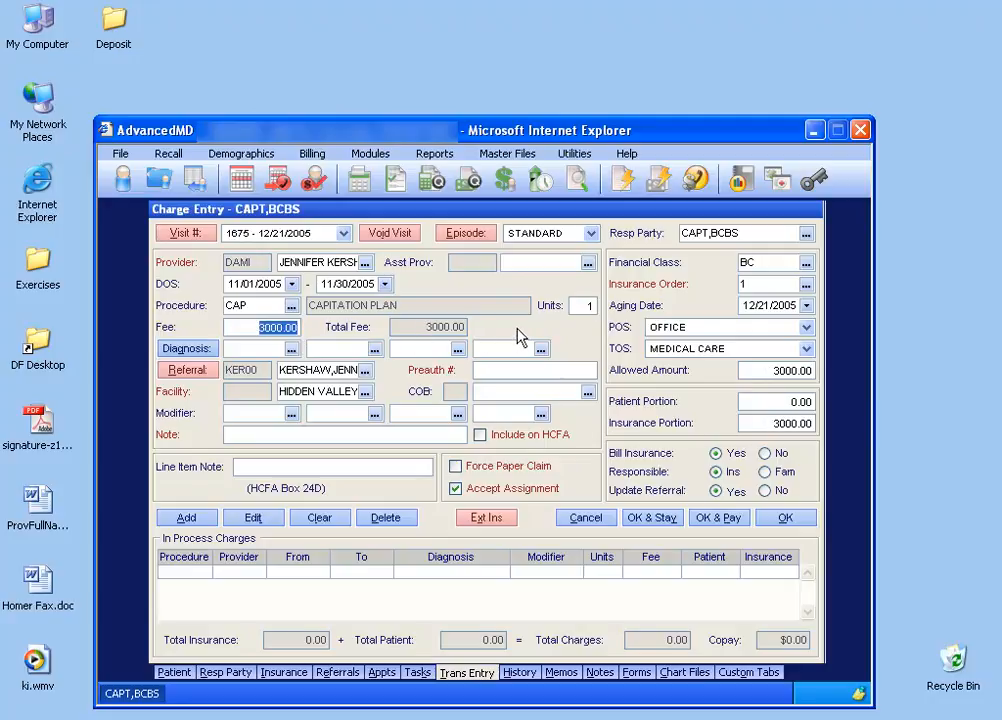
Look up the CAP diagnosis code in the diagnosis code setup by searching for C, review its definition and close the setup and lookup.
click(291, 348)
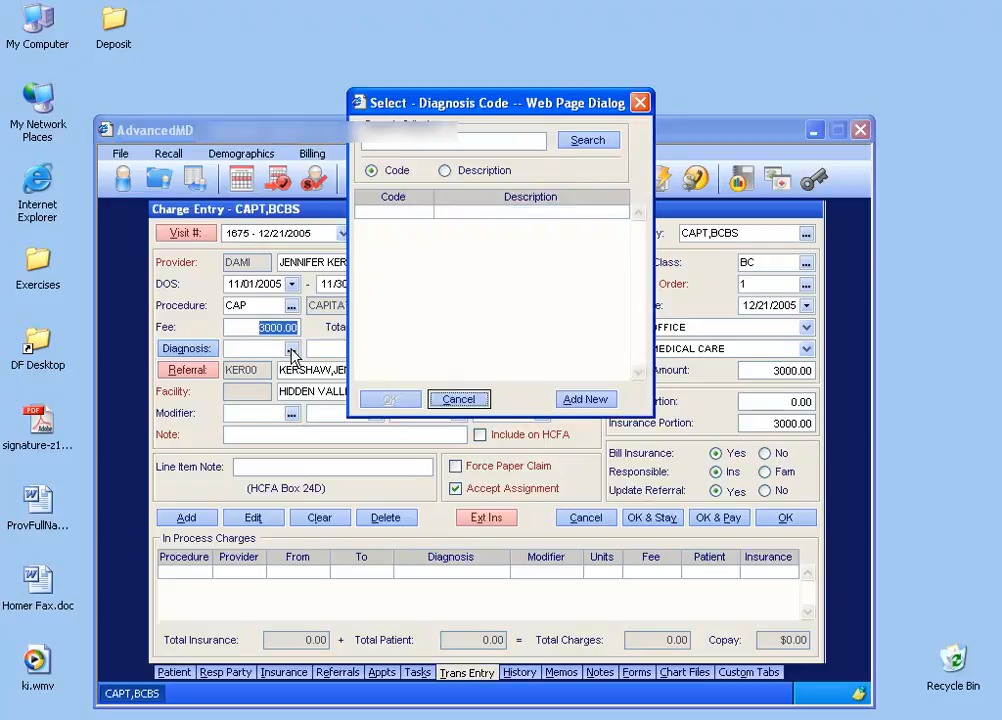
click(574, 401)
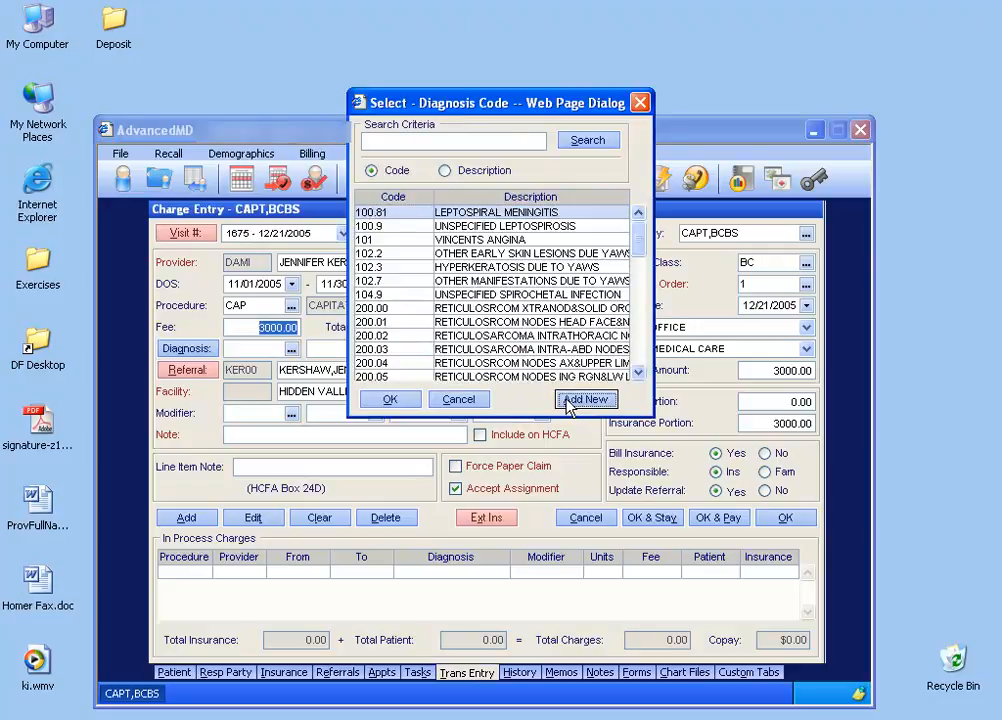
text(C)
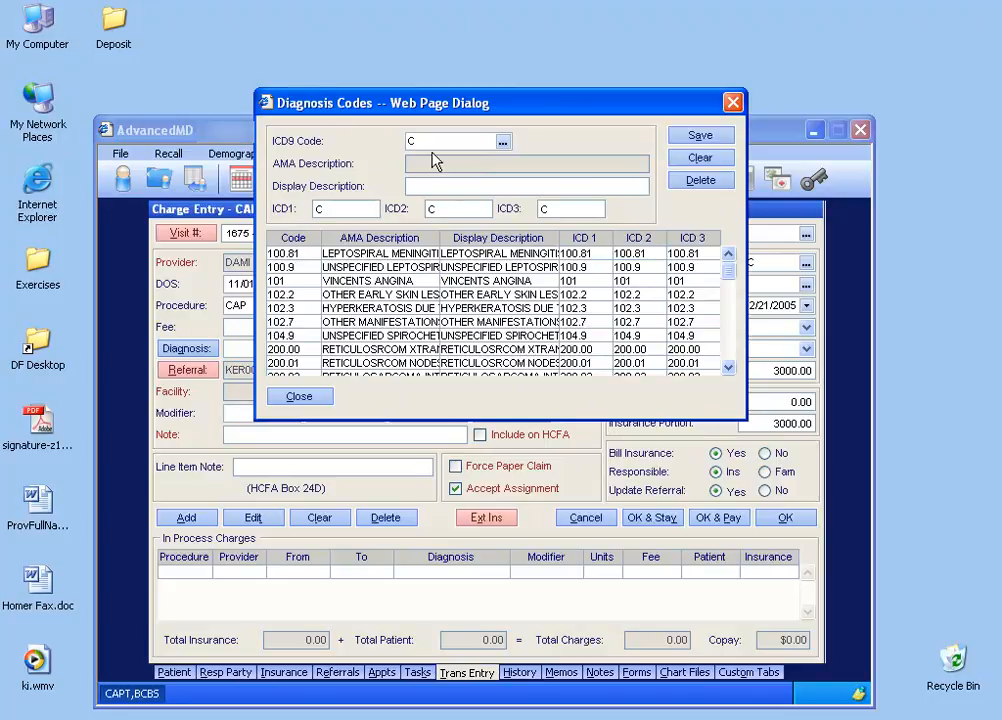
click(502, 142)
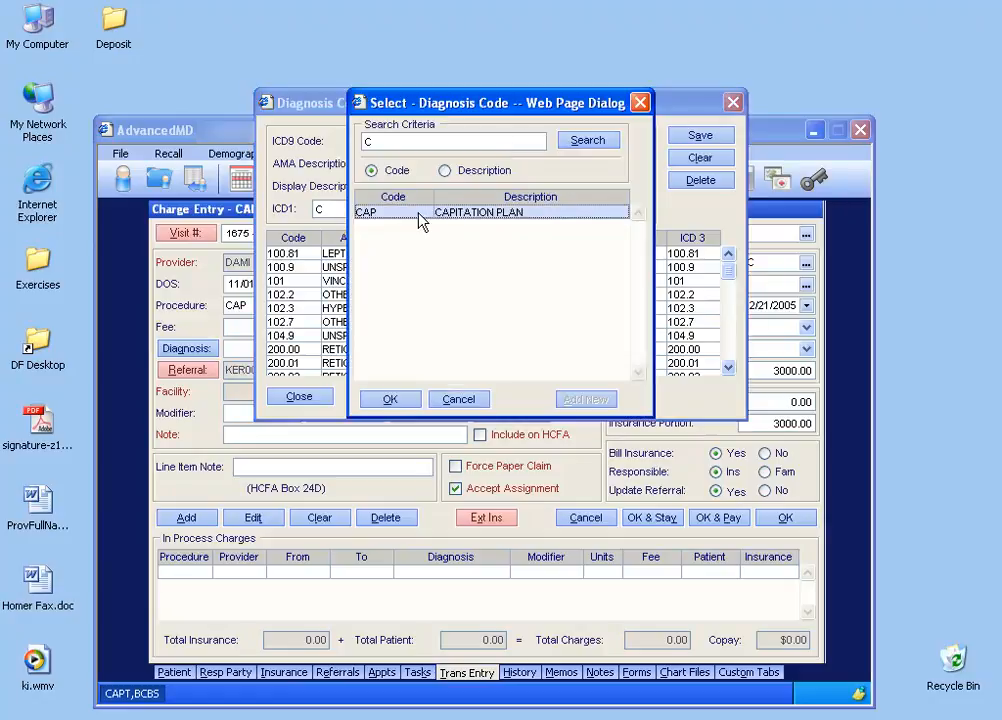
double_click(420, 222)
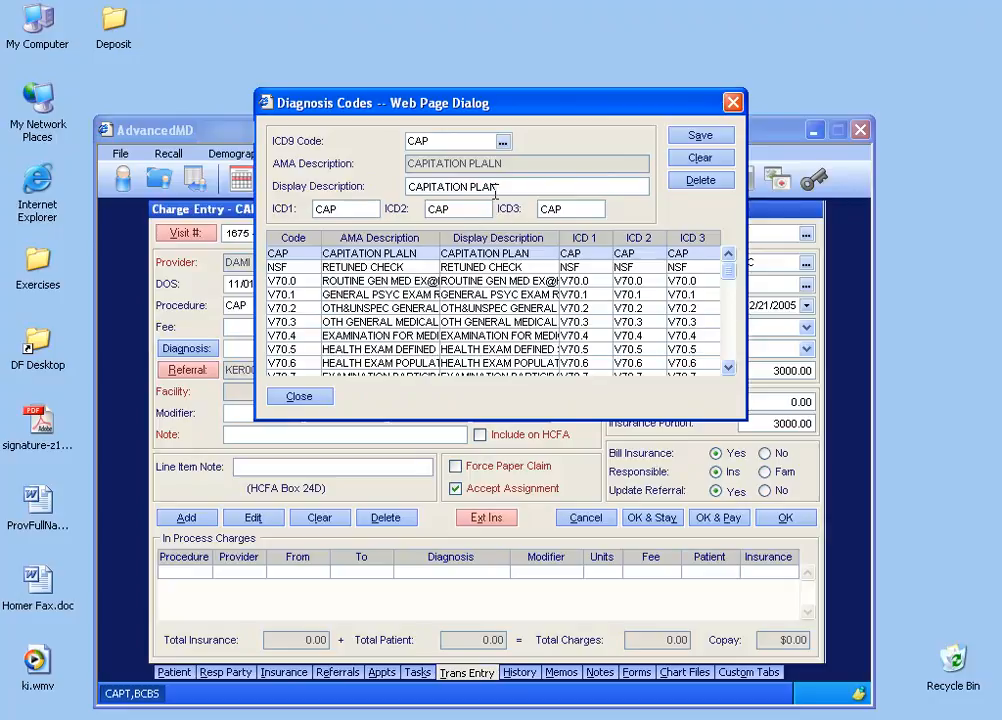
click(733, 102)
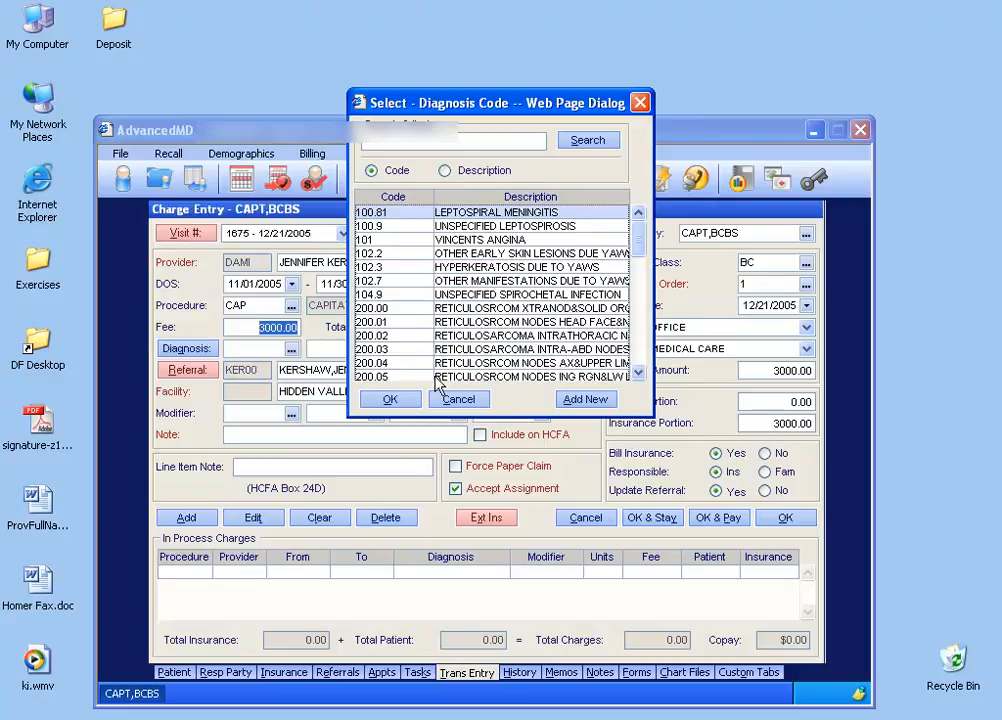
click(458, 400)
Enter CAP as the first diagnosis and add the capitation charge to the in-process charges.
text(C)
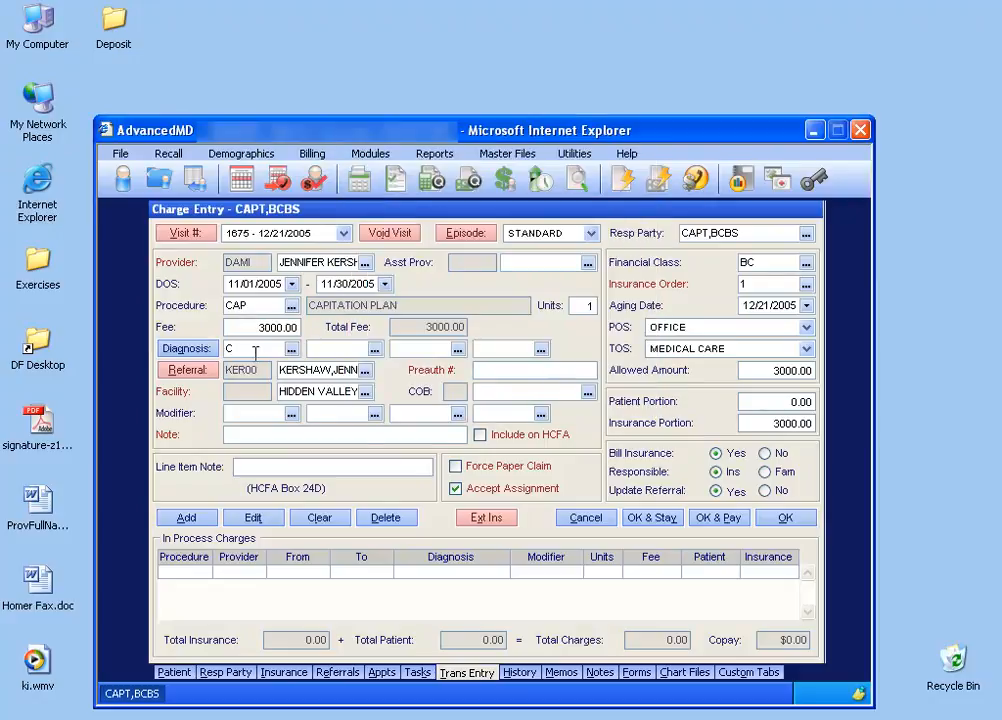
text(AP)
key(Tab)
click(205, 519)
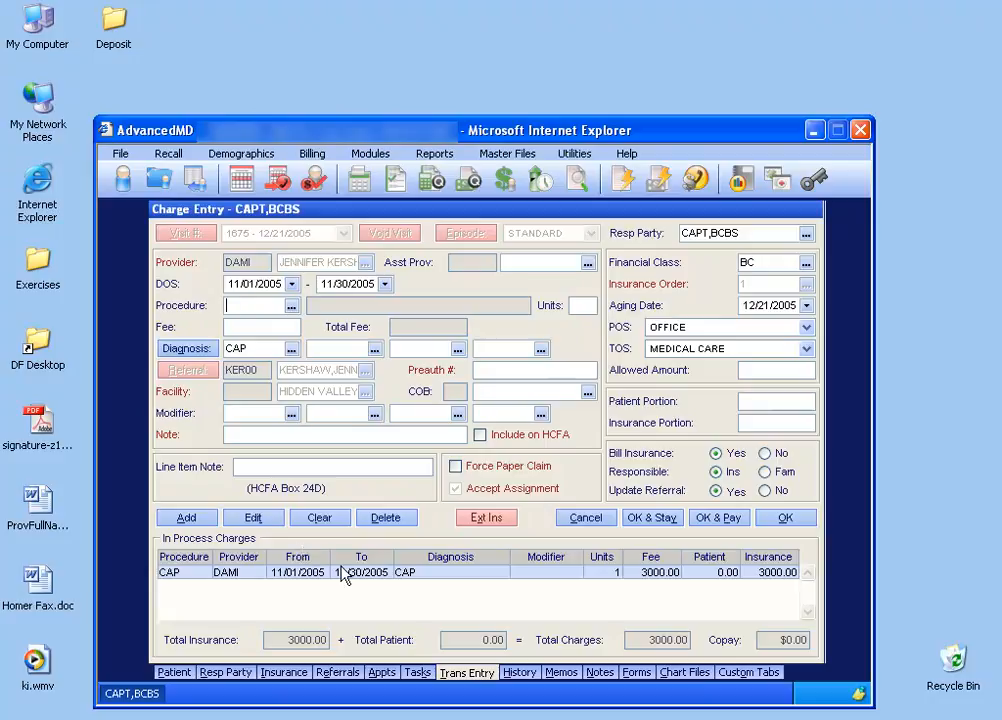
Save the charge and proceed to payment entry, dismiss the visit selection, and set the payment source to INSURANCE.
click(716, 527)
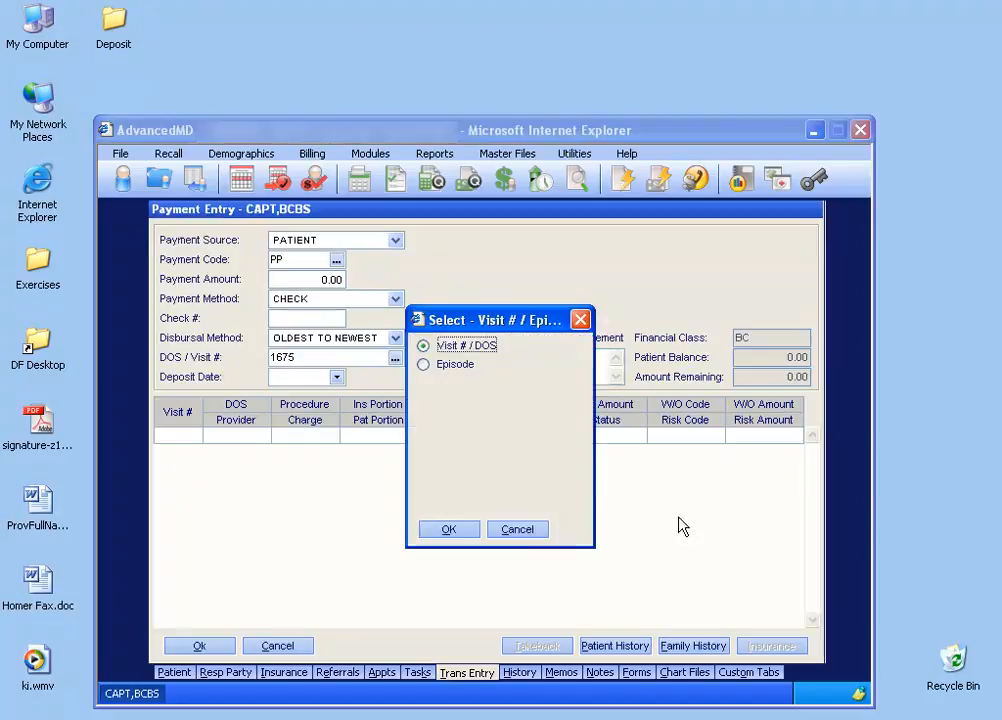
click(517, 530)
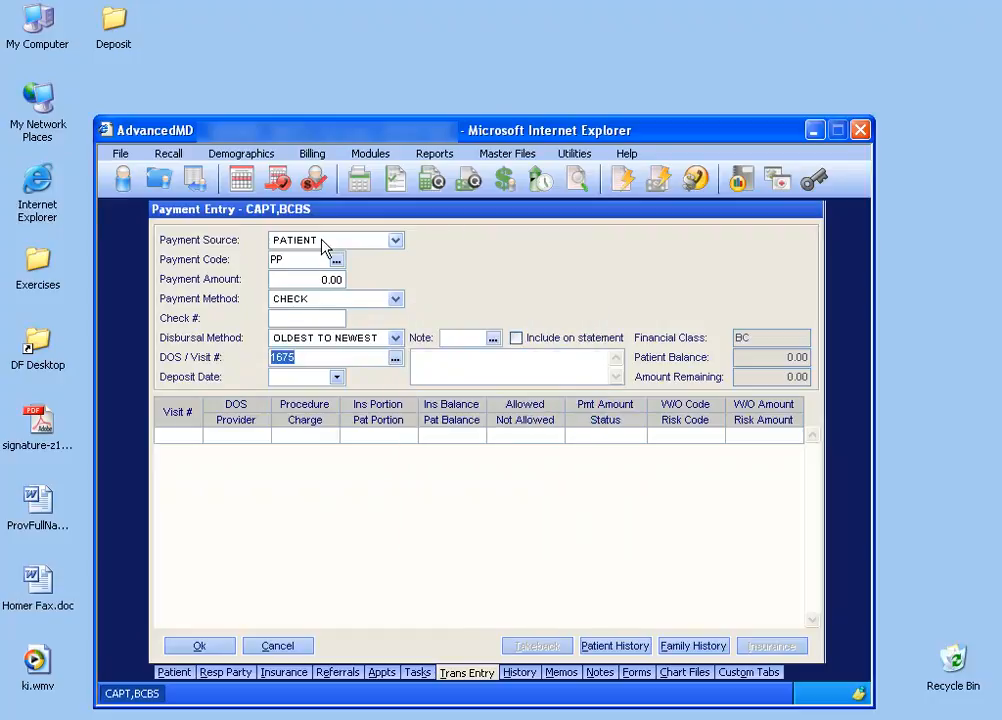
click(396, 240)
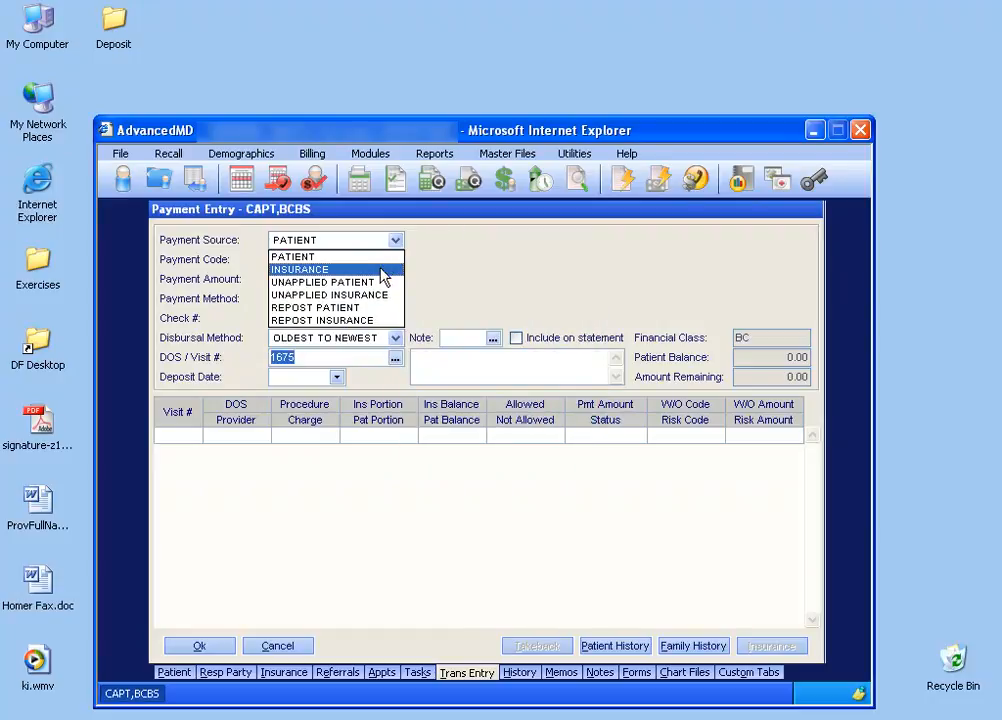
click(382, 272)
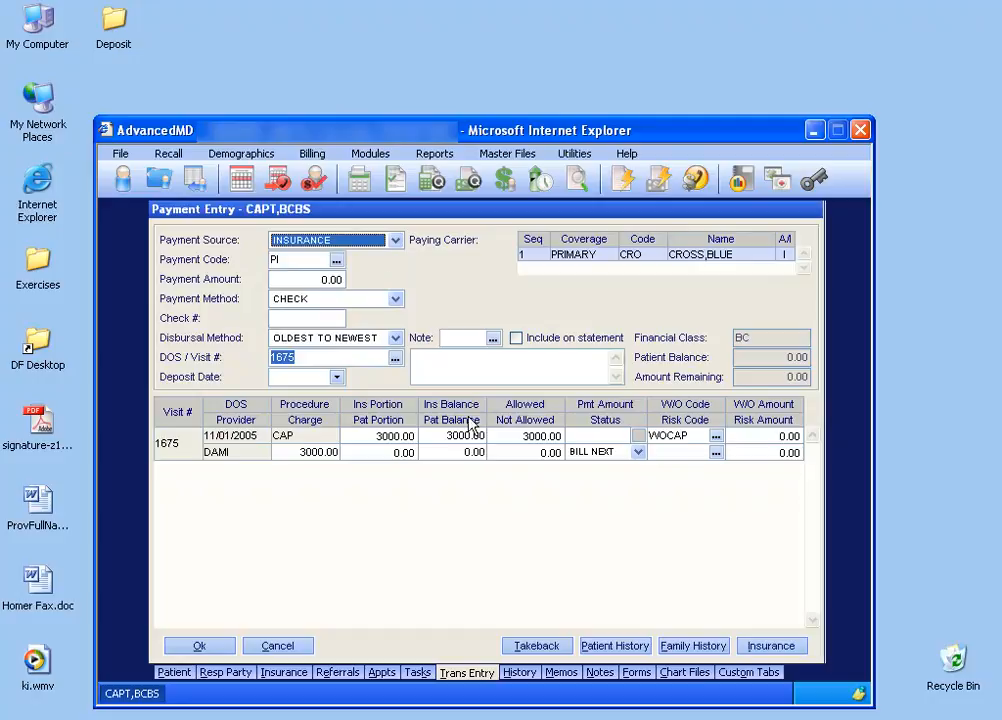
Enter a 3000 insurance payment with check number CAP 2134 and save the payment.
click(330, 281)
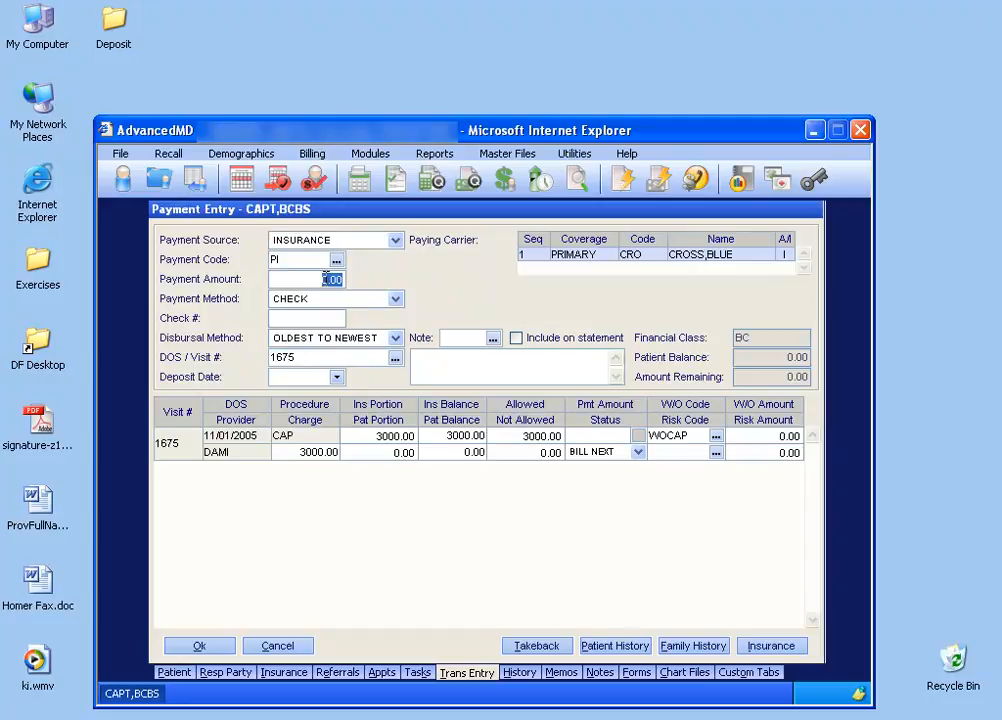
text(3000)
key(Tab)
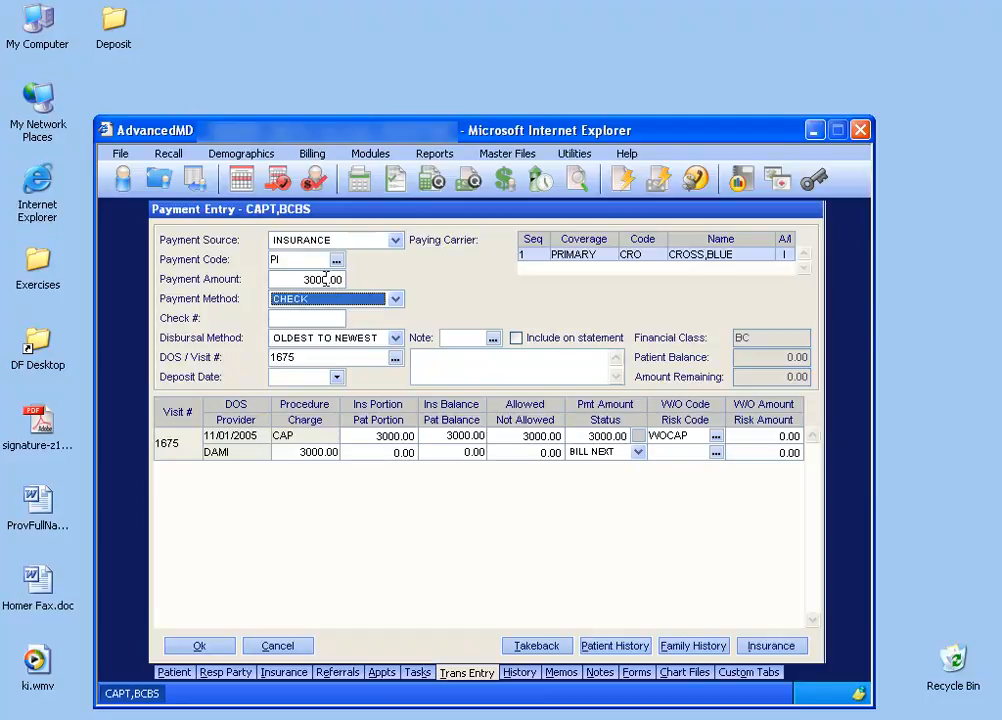
click(320, 318)
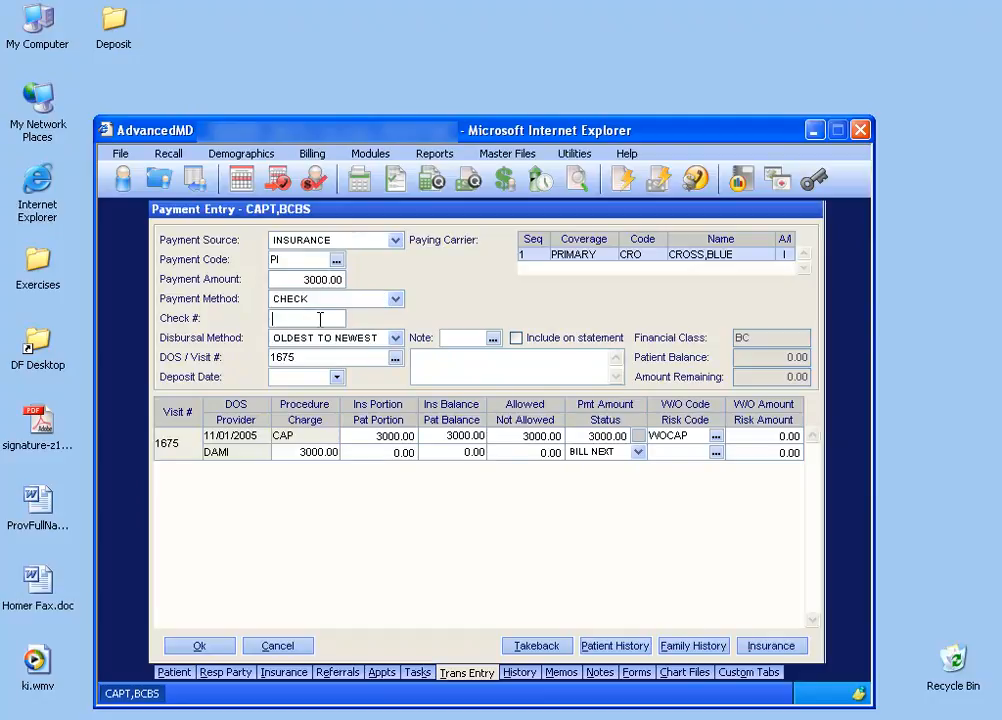
text(CAP 2134)
click(214, 650)
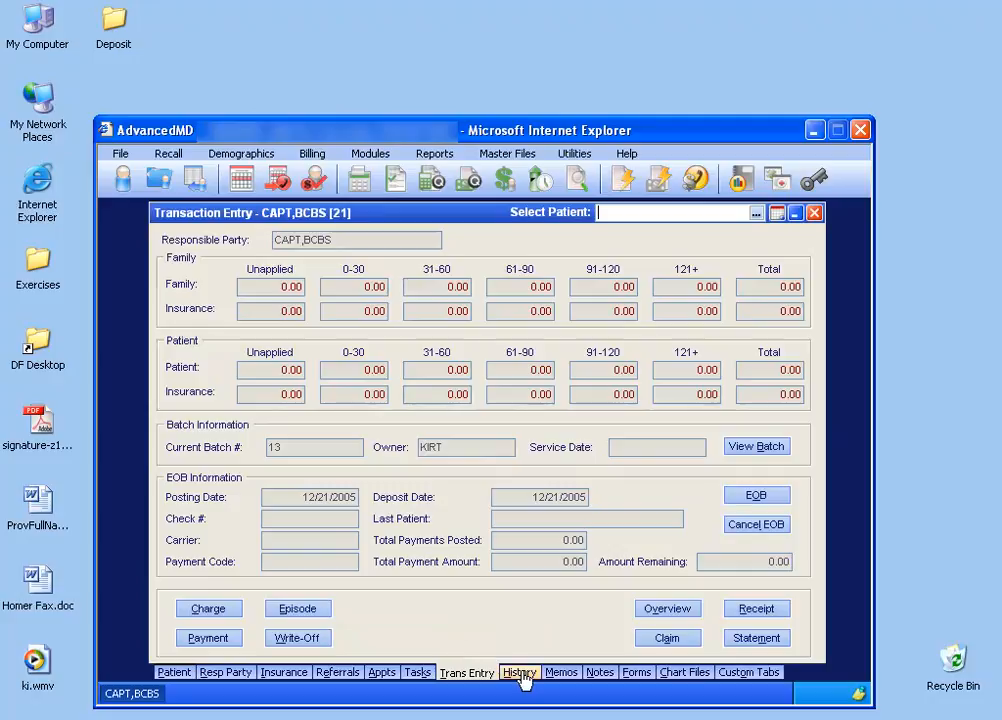
Show all items in the patient's financial history and expand the 11/01/2005 CAP charge to examine its applied payment.
click(520, 673)
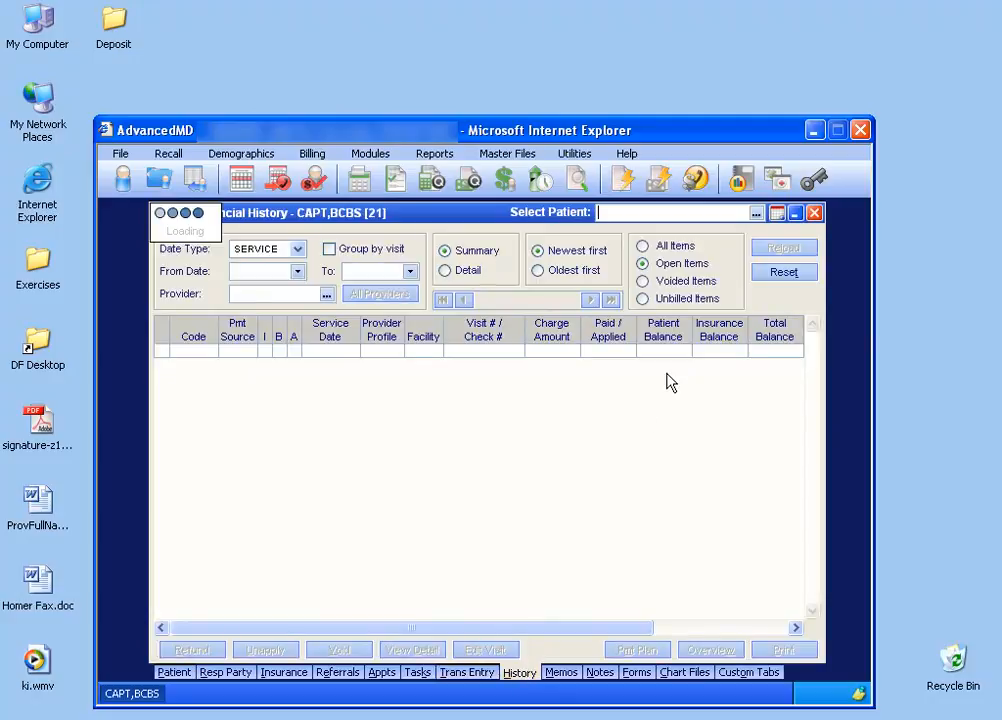
click(689, 250)
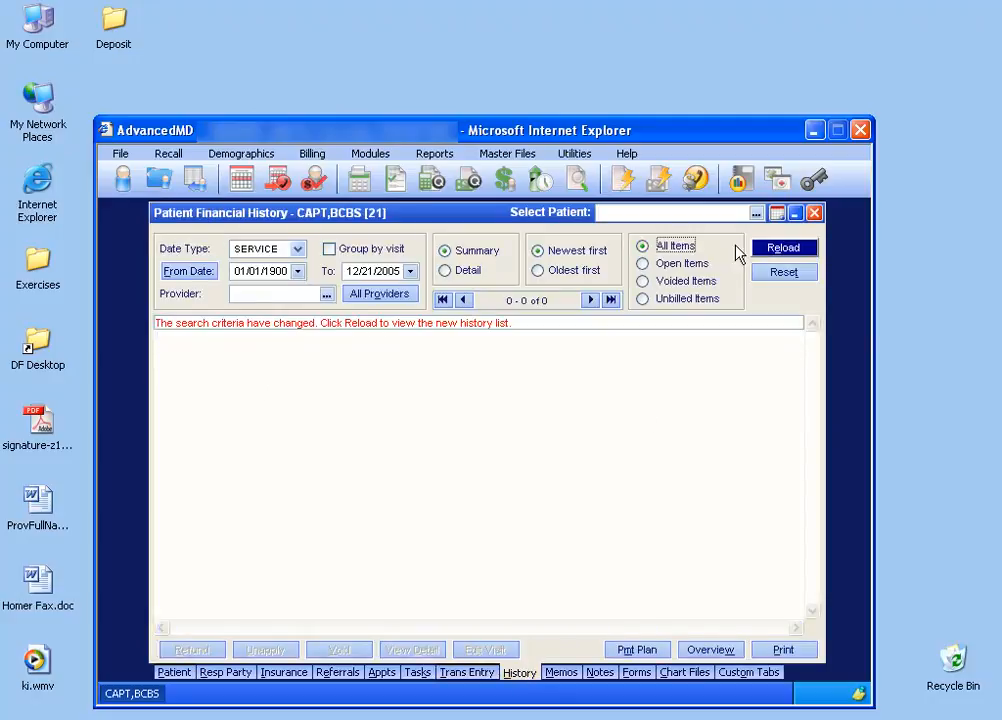
click(772, 248)
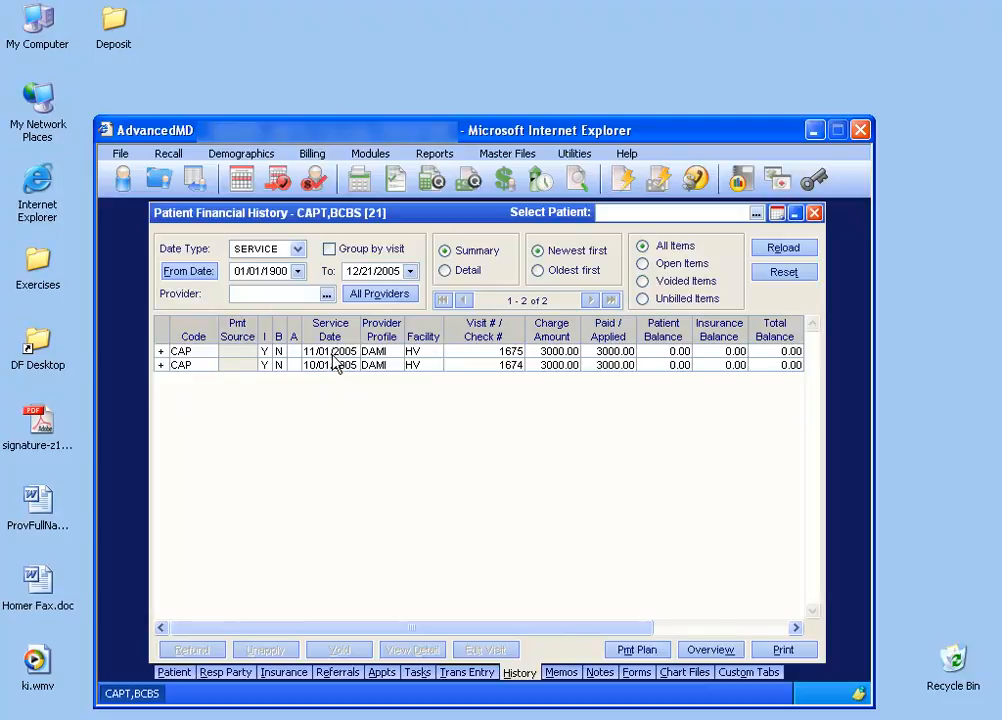
click(160, 352)
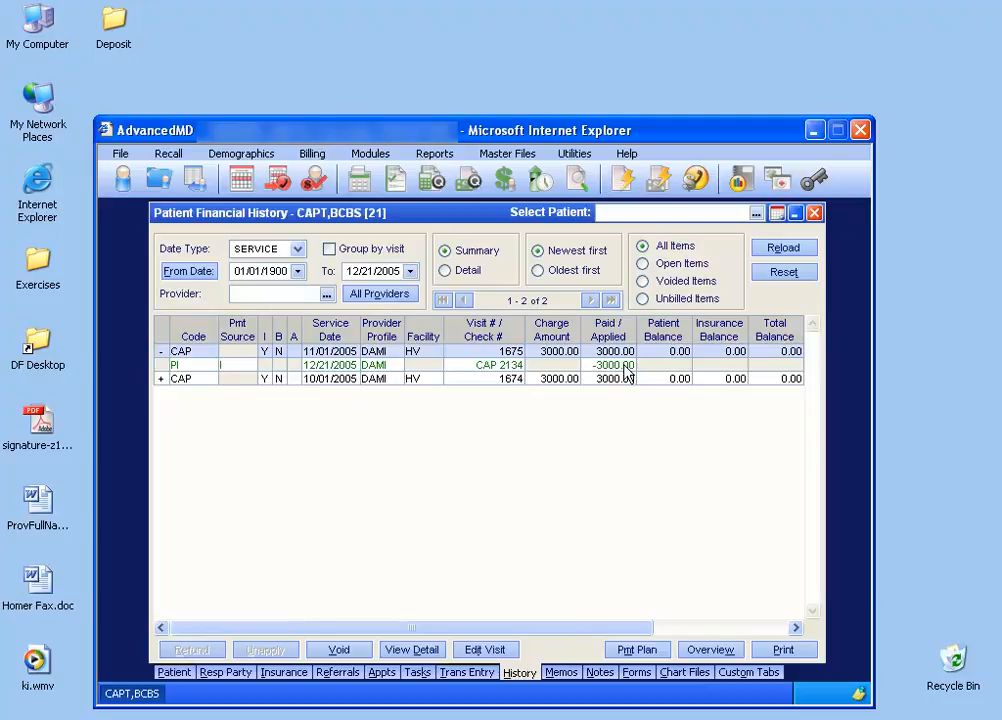